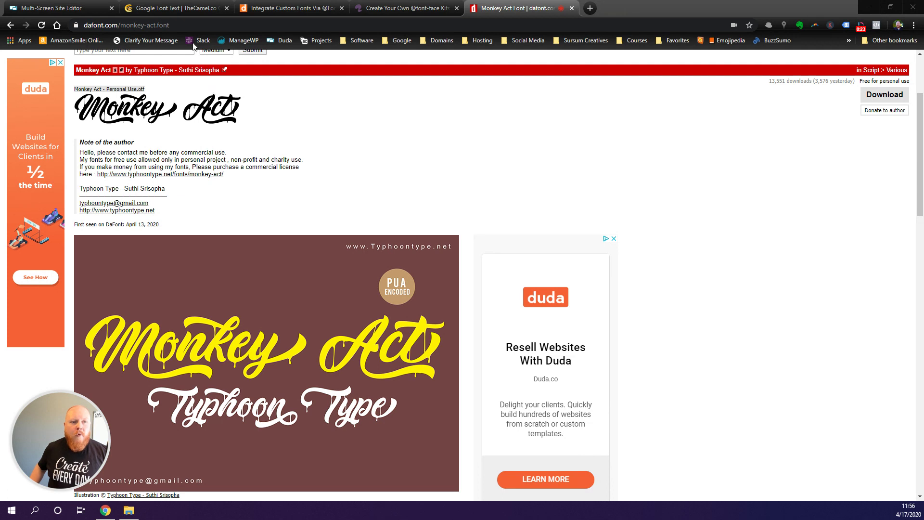
left_click(192, 9)
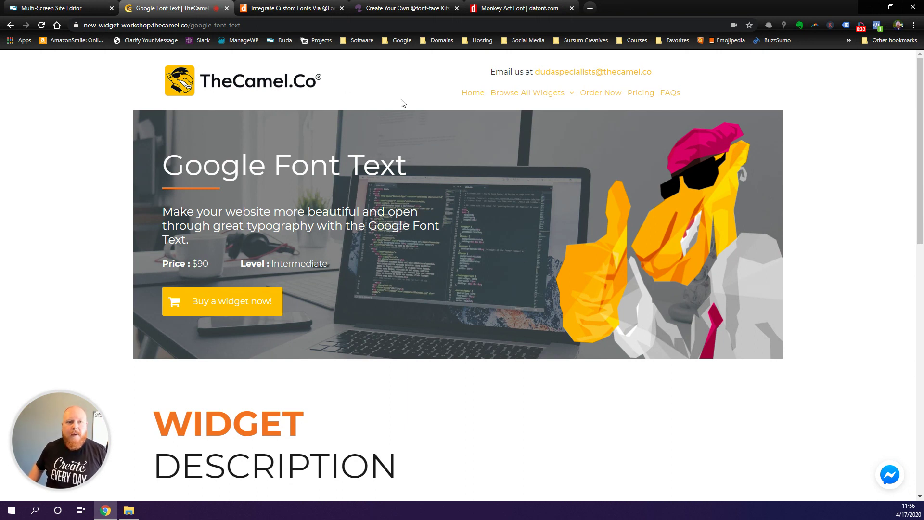
left_click(540, 10)
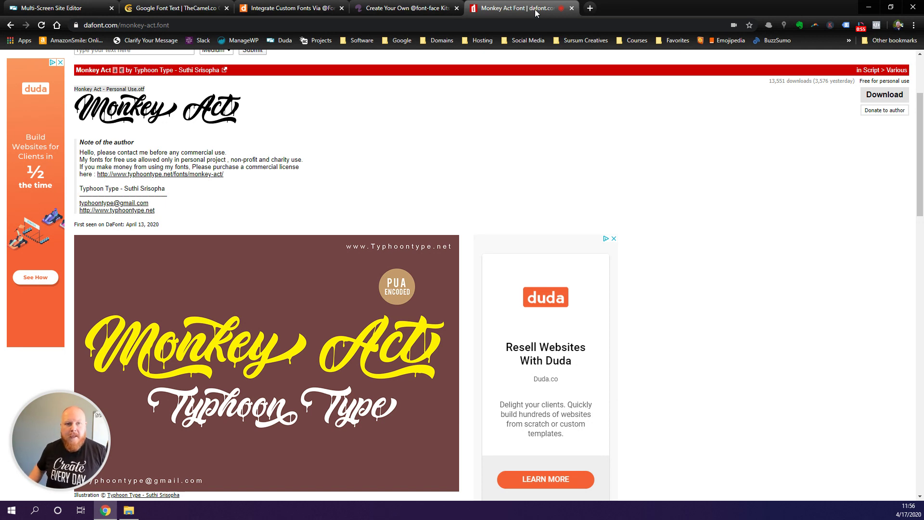
left_click(328, 8)
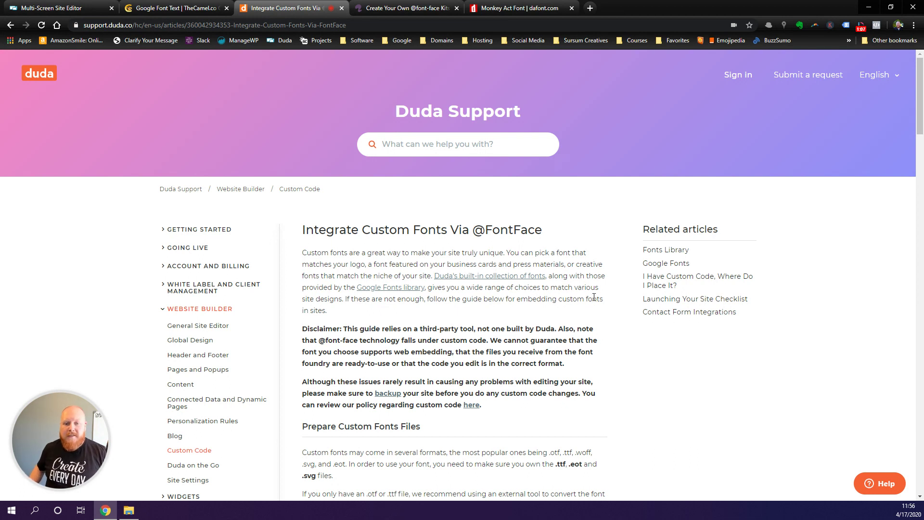
scroll(594, 297, "down", 7)
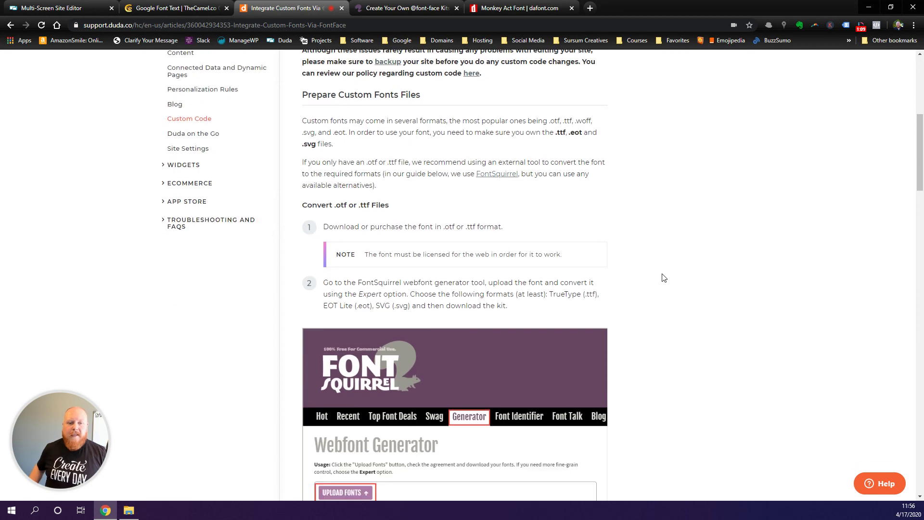
scroll(648, 263, "down", 11)
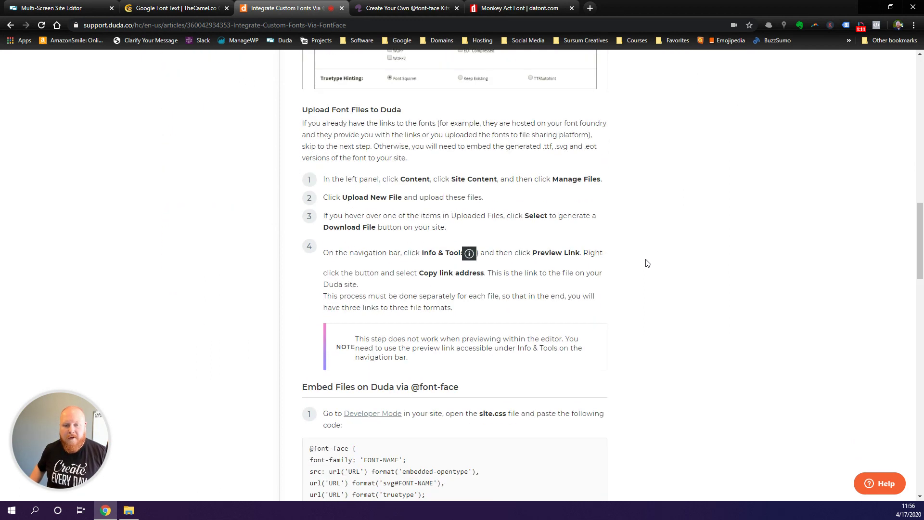
scroll(648, 264, "up", 18)
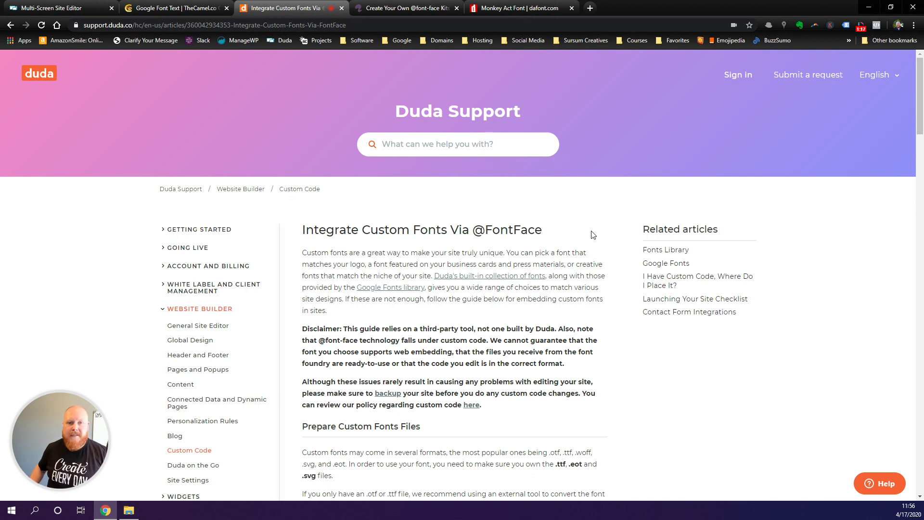
left_click(522, 8)
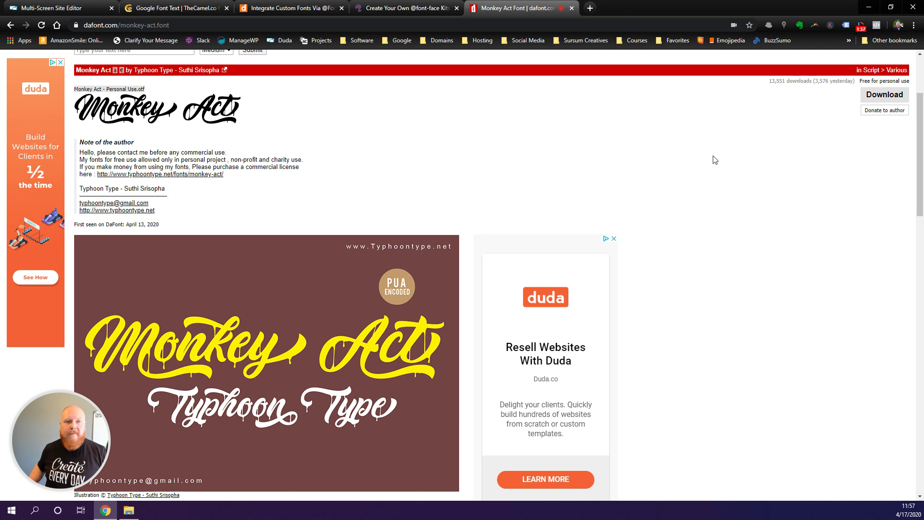
Step: Upload Monkey Act - Personal Use.otf into Font Squirrel's Webfont Generator
left_click(395, 8)
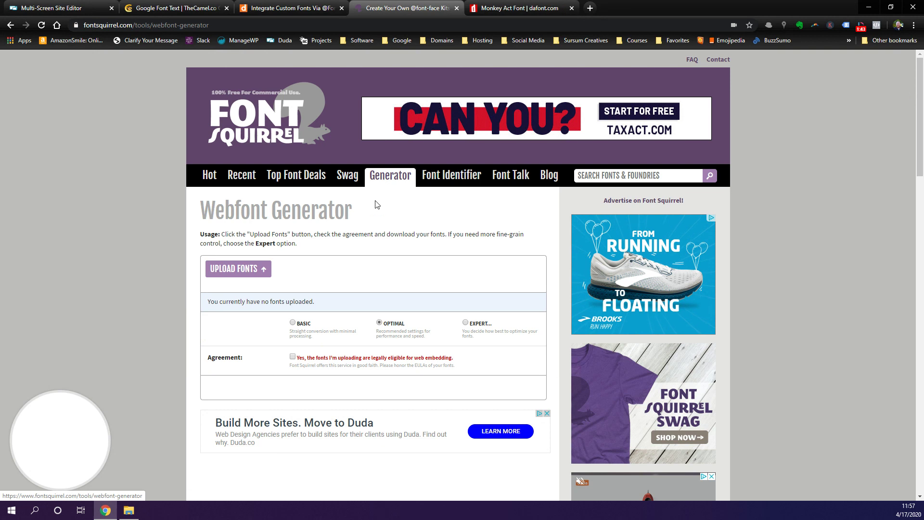
left_click(236, 273)
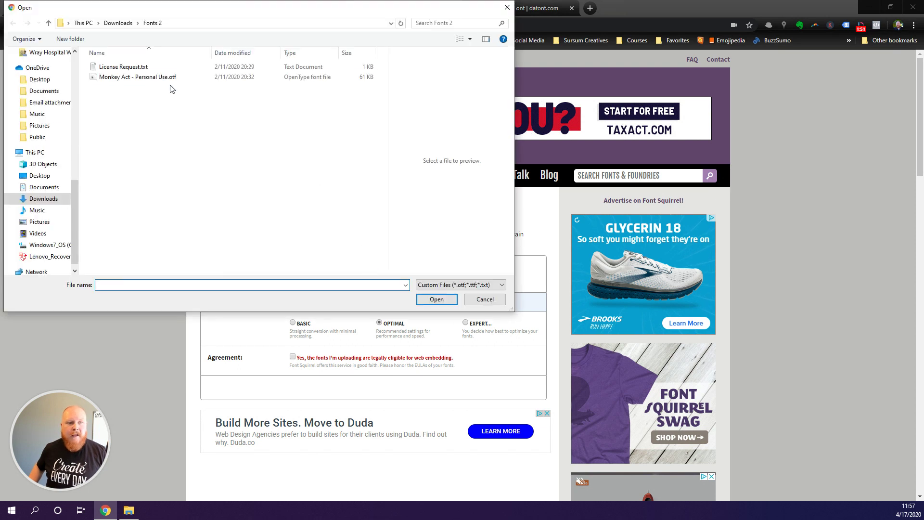
left_click(161, 77)
left_click(436, 300)
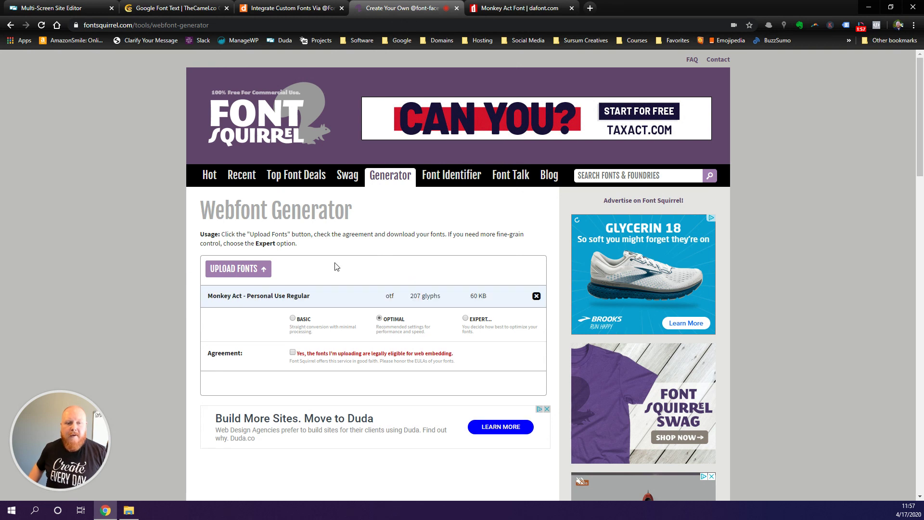
scroll(336, 268, "down", 1)
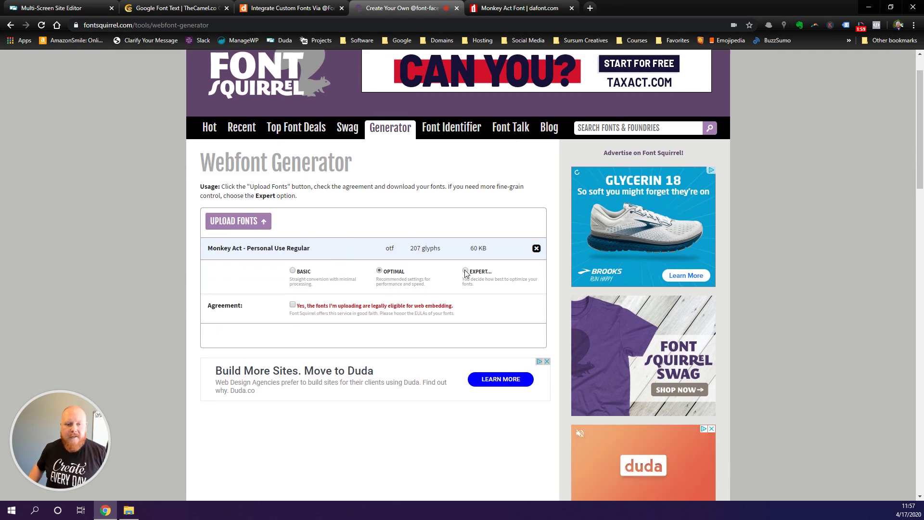
Step: In Expert mode, output TrueType, EOT Lite and SVG instead of WOFF, and accept the embedding agreement
left_click(465, 271)
left_click(293, 315)
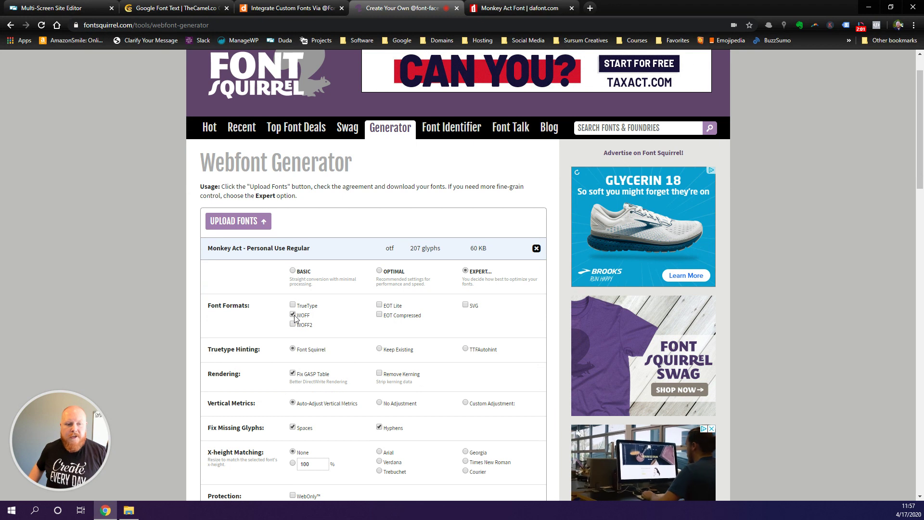
left_click(293, 304)
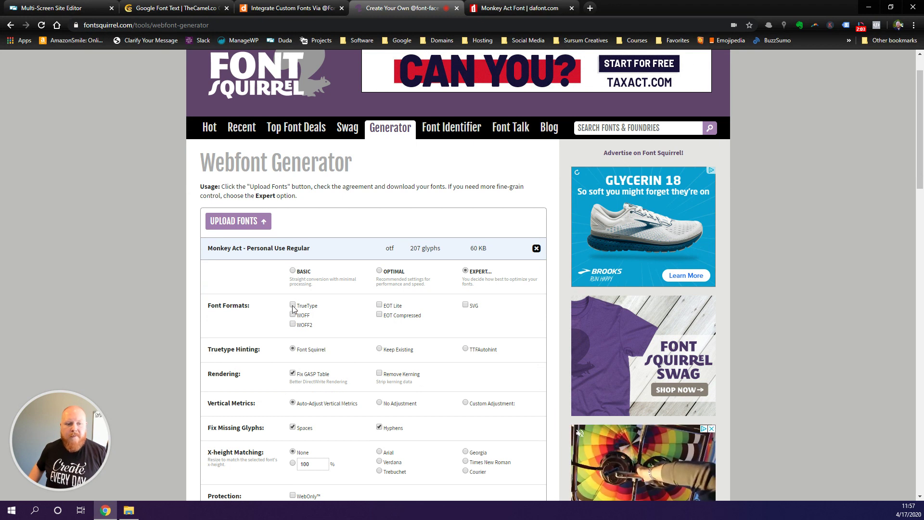
left_click(380, 306)
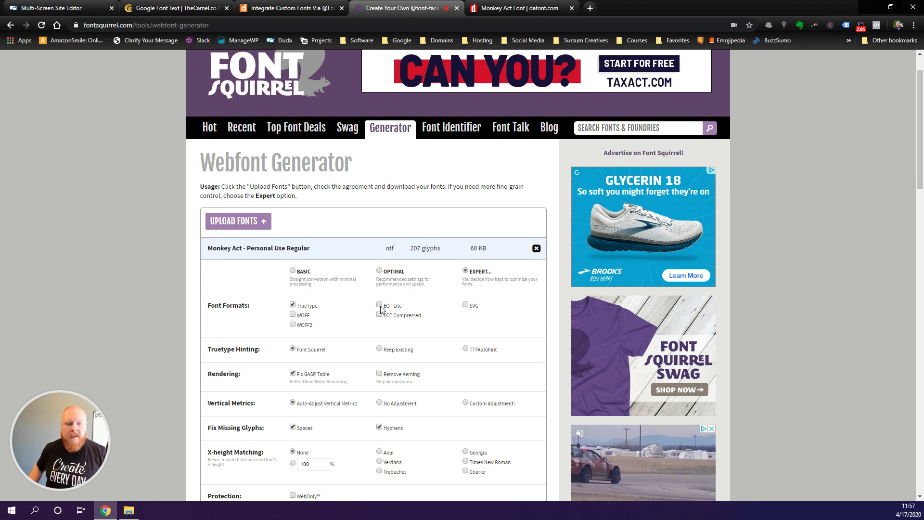
left_click(466, 305)
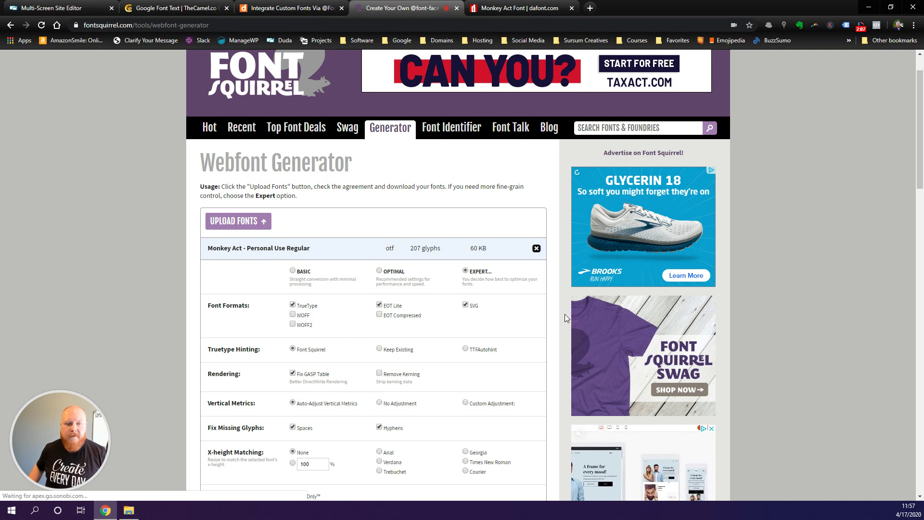
scroll(565, 313, "down", 2)
scroll(564, 313, "down", 2)
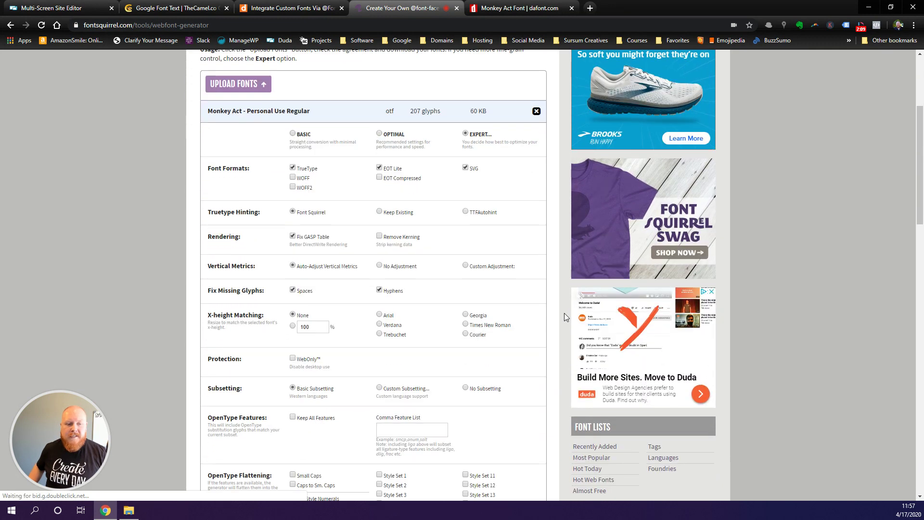
scroll(562, 314, "down", 3)
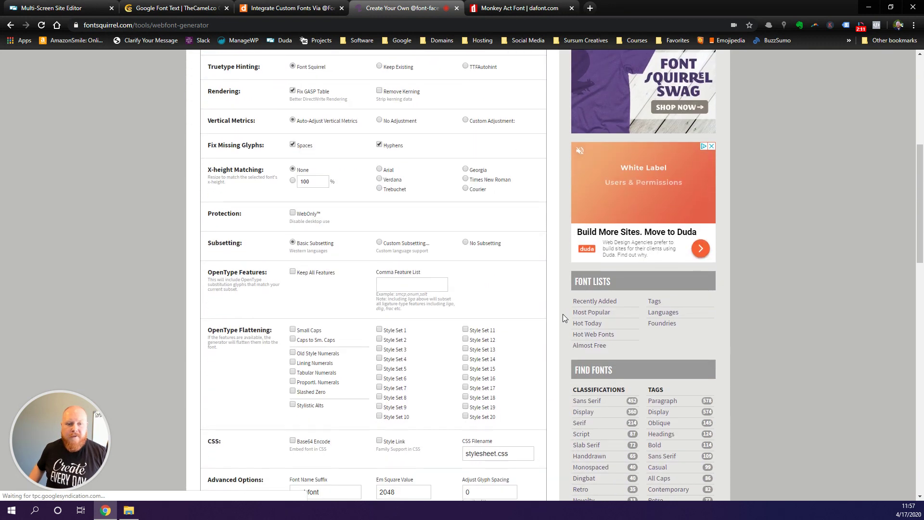
scroll(562, 314, "down", 3)
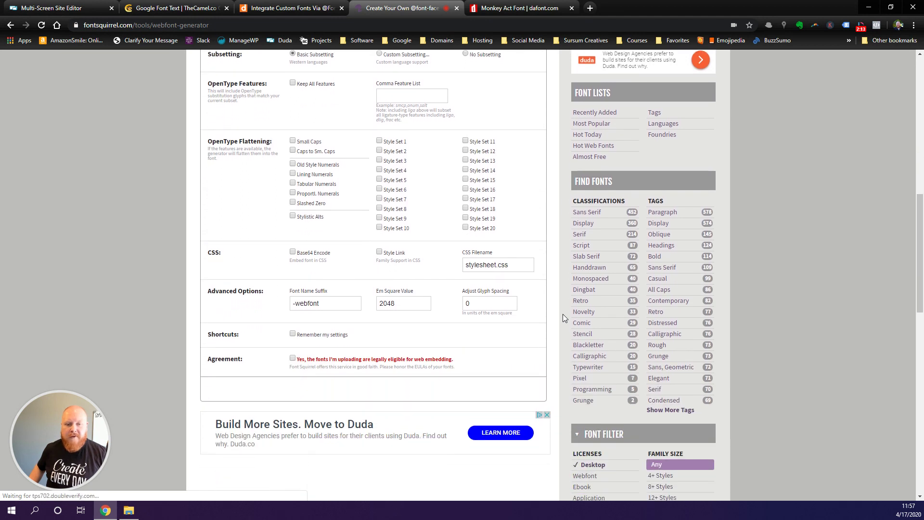
scroll(561, 316, "down", 1)
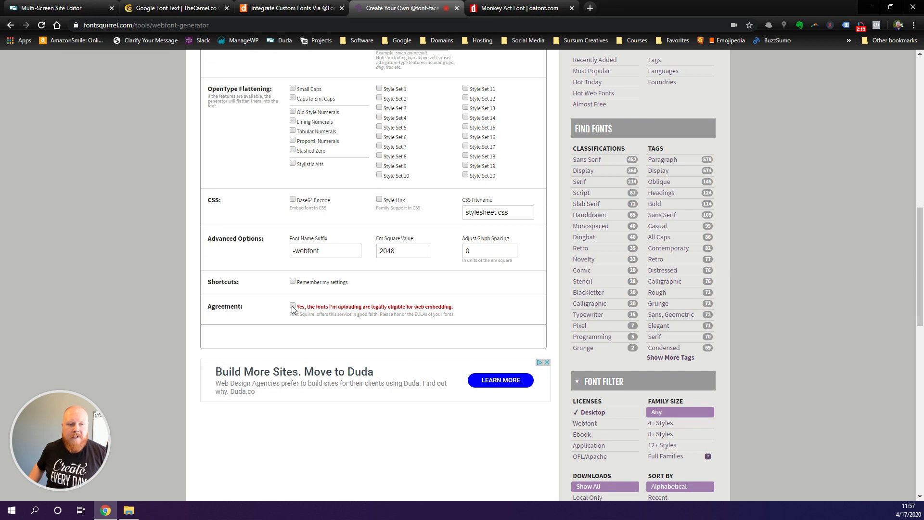
left_click(293, 307)
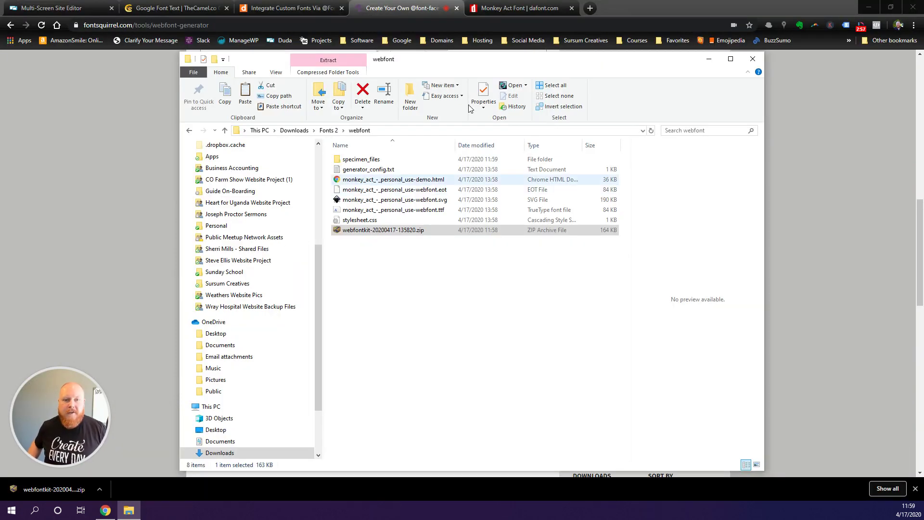
Step: Inspect the generated .eot, .svg and .ttf fonts and stylesheet.css in the webfont folder
left_click_drag(464, 59, 463, 49)
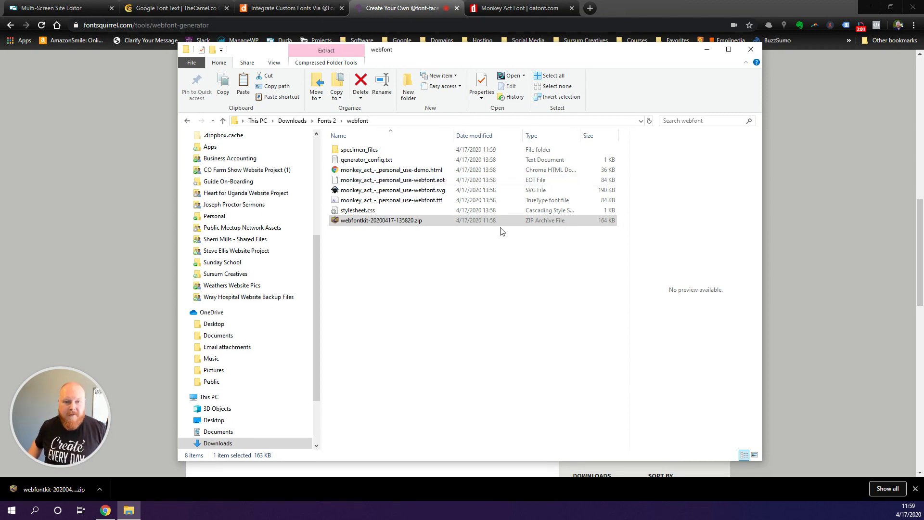
left_click(447, 184)
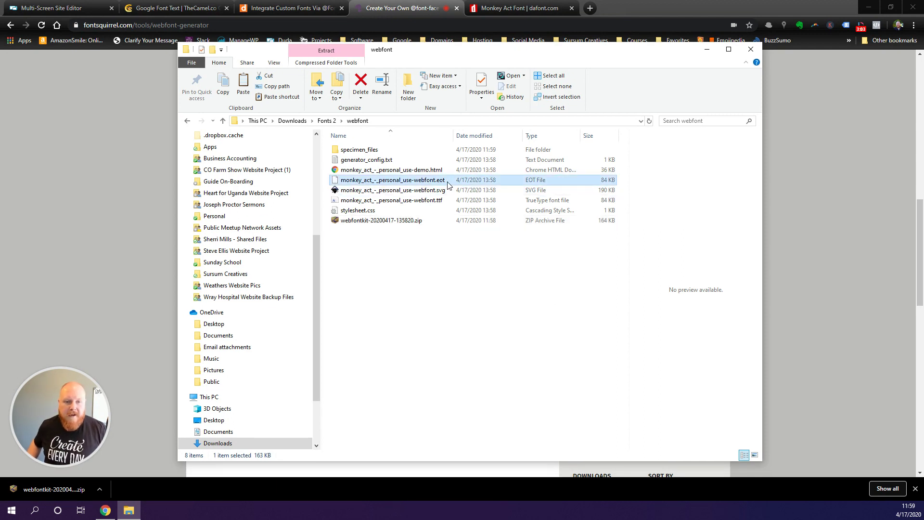
left_click(443, 191)
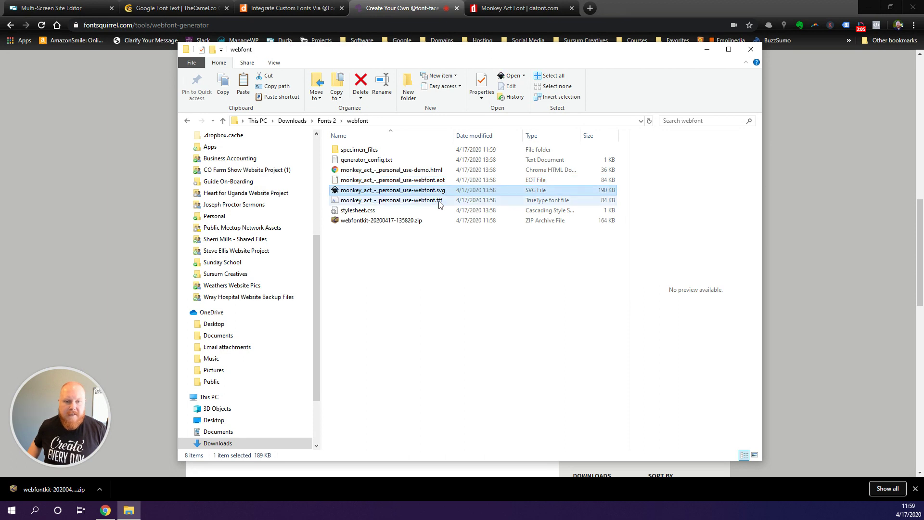
left_click(439, 201)
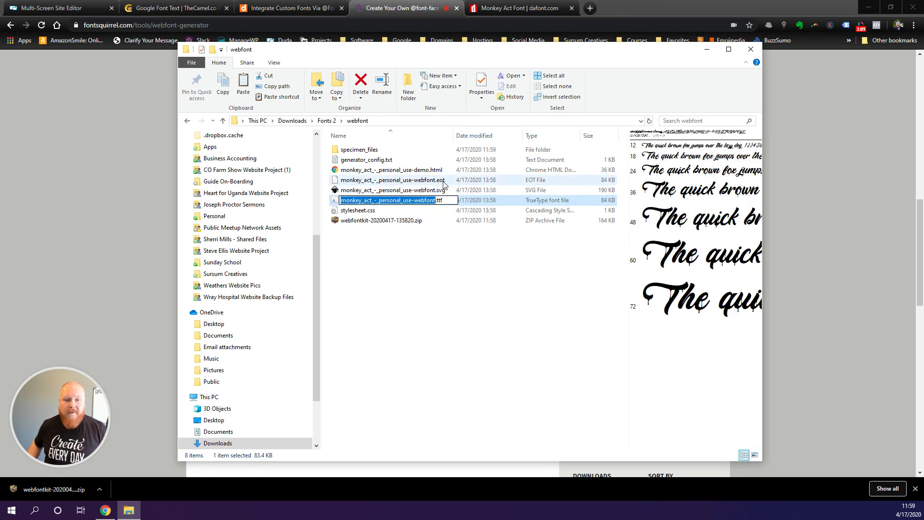
left_click(443, 212)
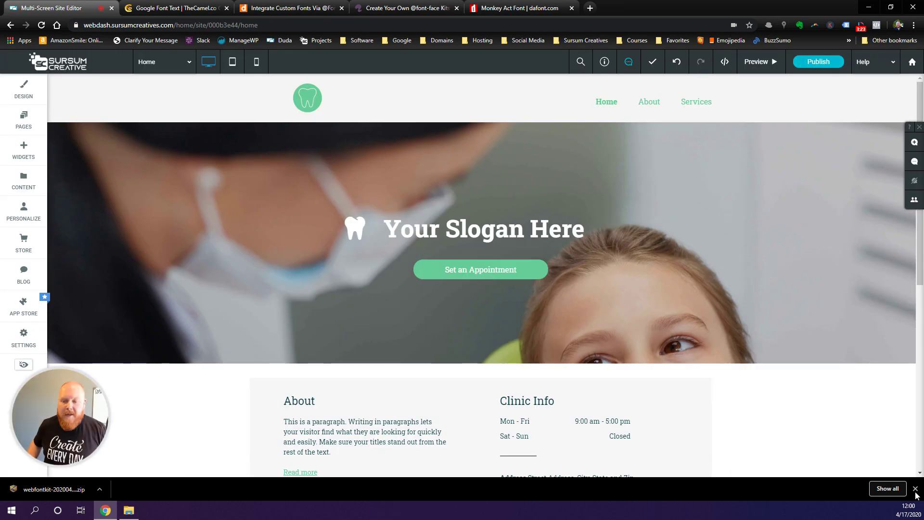
Step: Go to Content > Site Content > Manage Files and start adding a new file
left_click(916, 489)
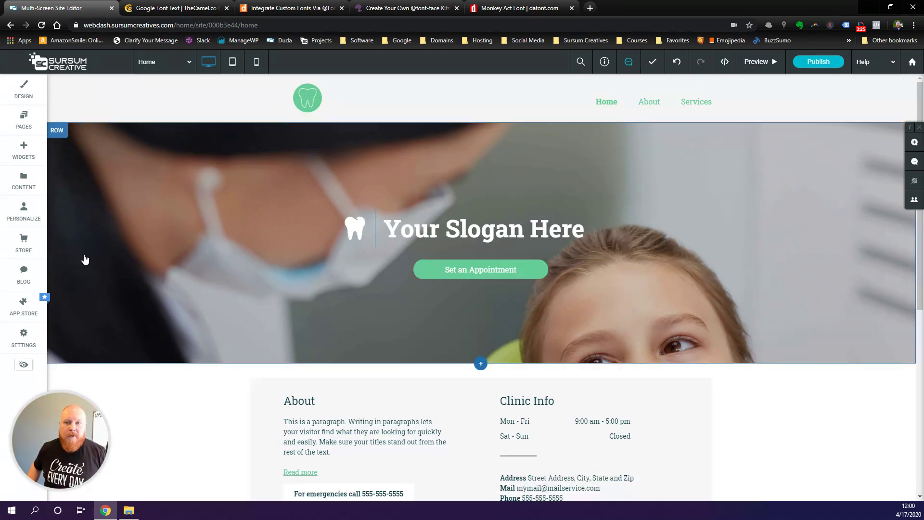
left_click(21, 189)
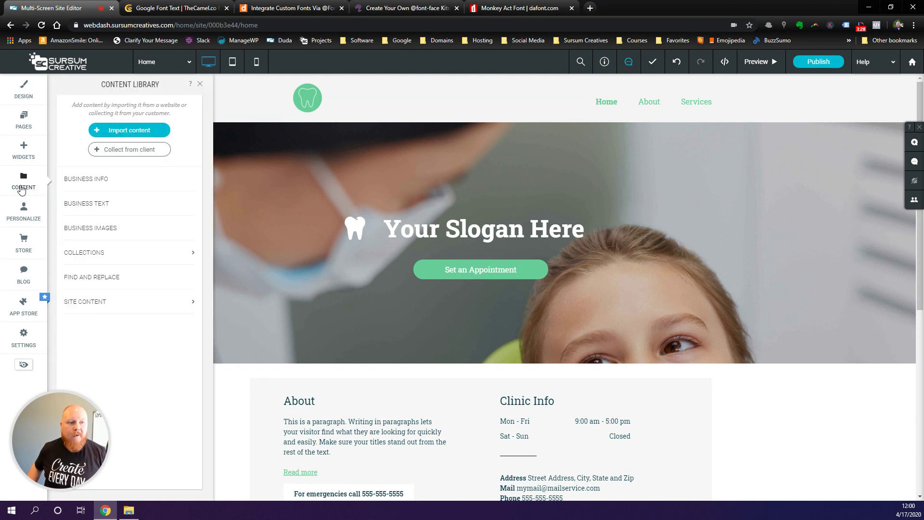
left_click(96, 309)
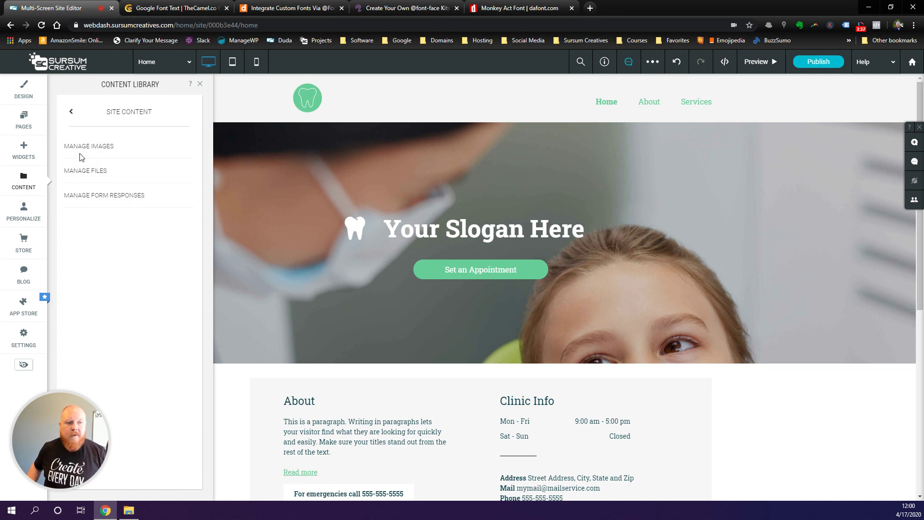
left_click(99, 173)
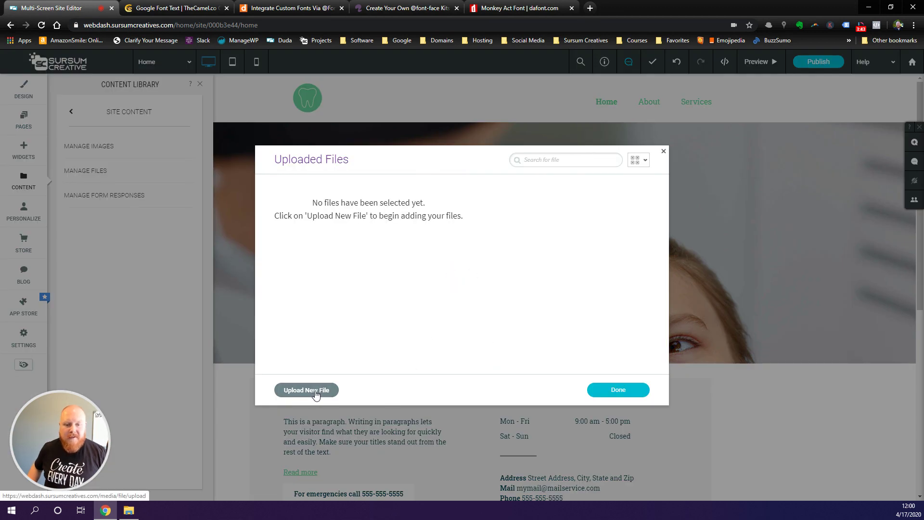
left_click(316, 395)
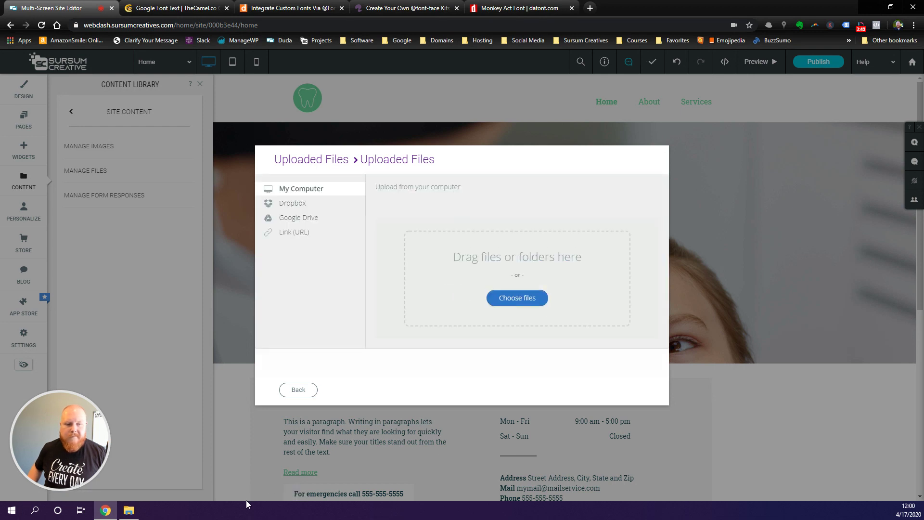
Step: Choose the .eot, .svg and .ttf files from the webfont folder for upload
left_click(518, 300)
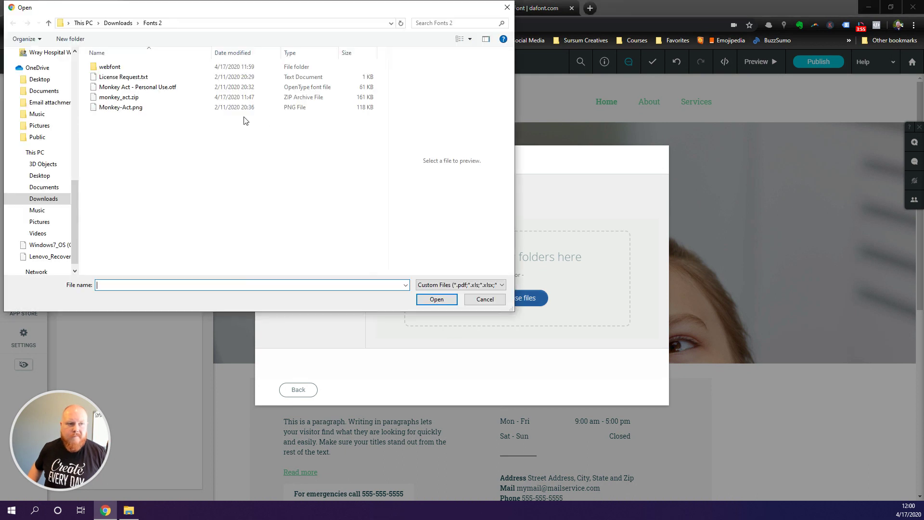
left_click(120, 69)
double_click(120, 68)
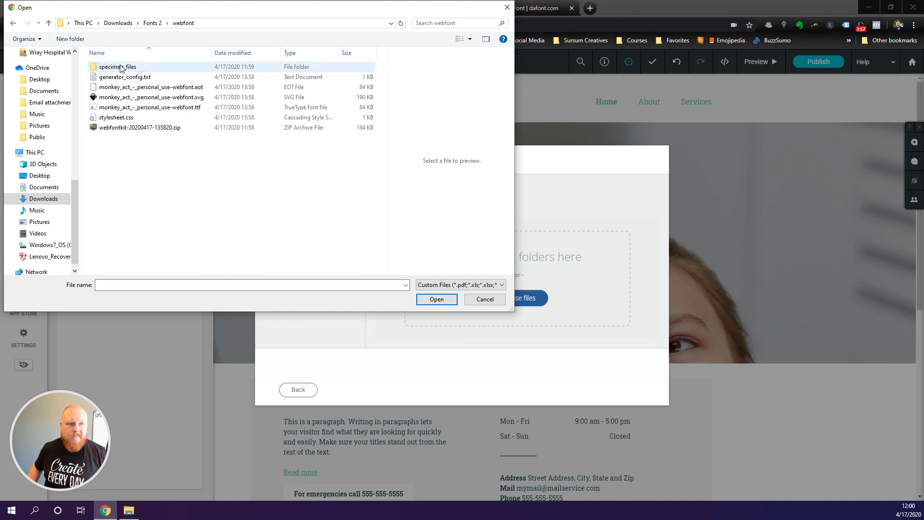
left_click(198, 88)
left_click(198, 98, "ctrl")
left_click(198, 109, "ctrl")
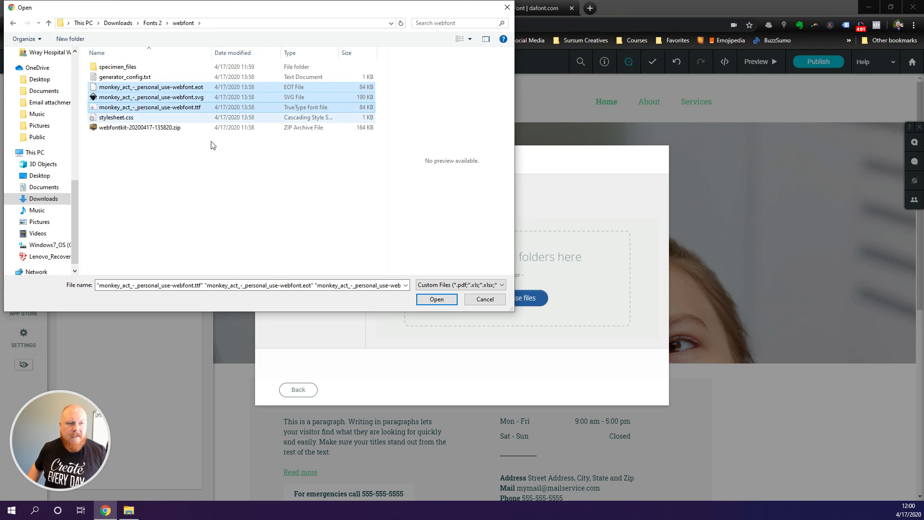
left_click(436, 299)
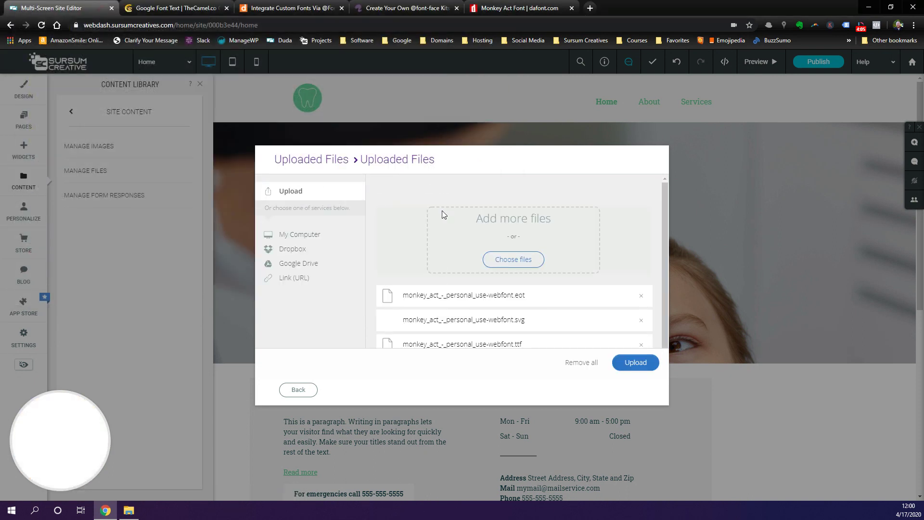
Step: Upload the three webfont files and return to the uploaded files list
scroll(600, 268, "down", 1)
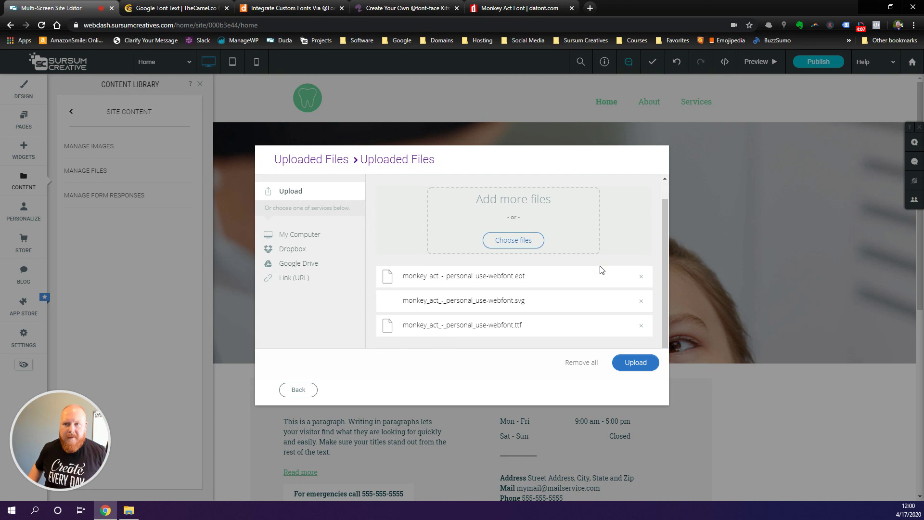
left_click(637, 367)
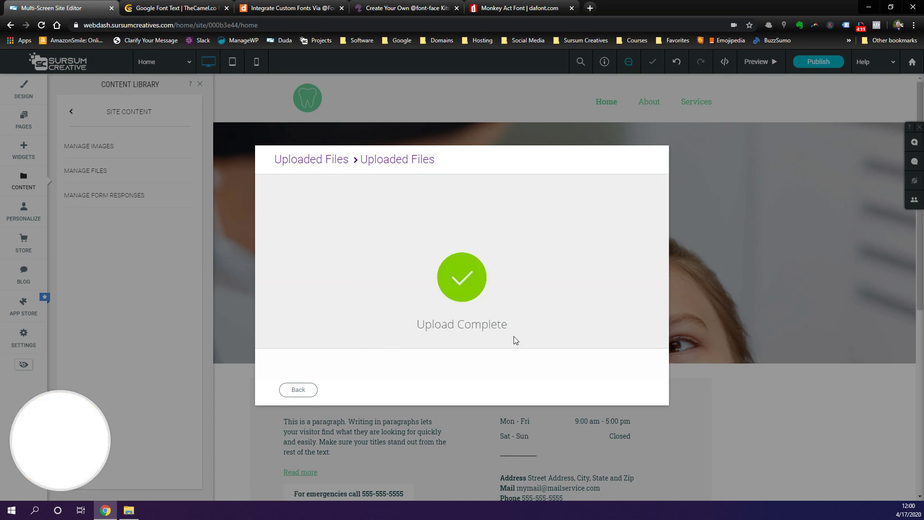
left_click(314, 391)
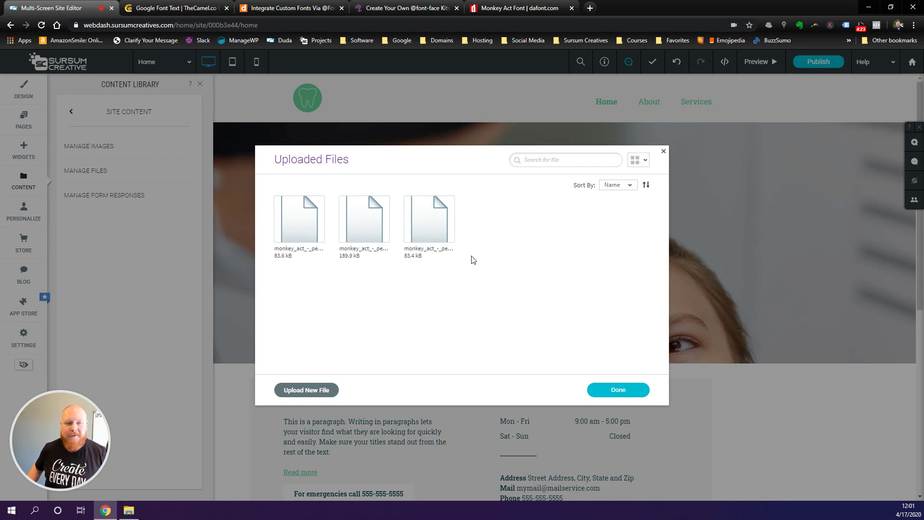
mouse_move(319, 220)
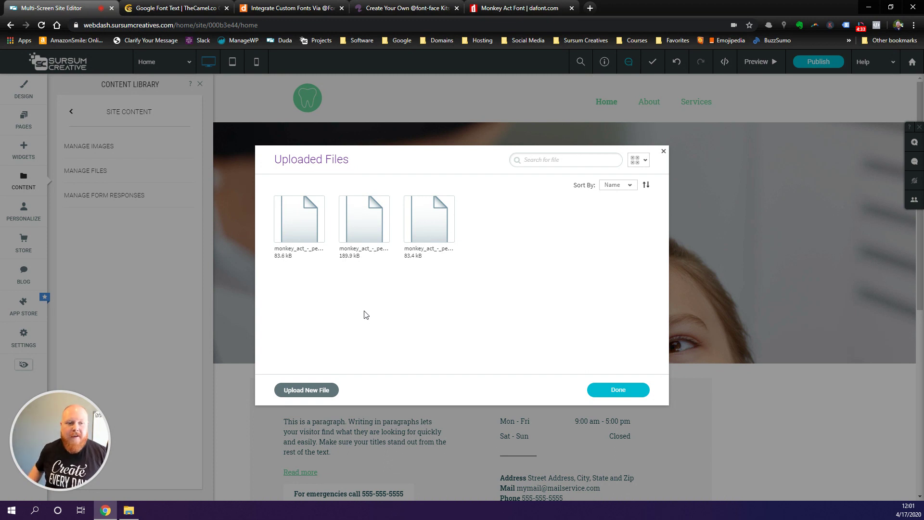
Step: Insert a Download File button for each of the three uploaded font files
left_click(291, 220)
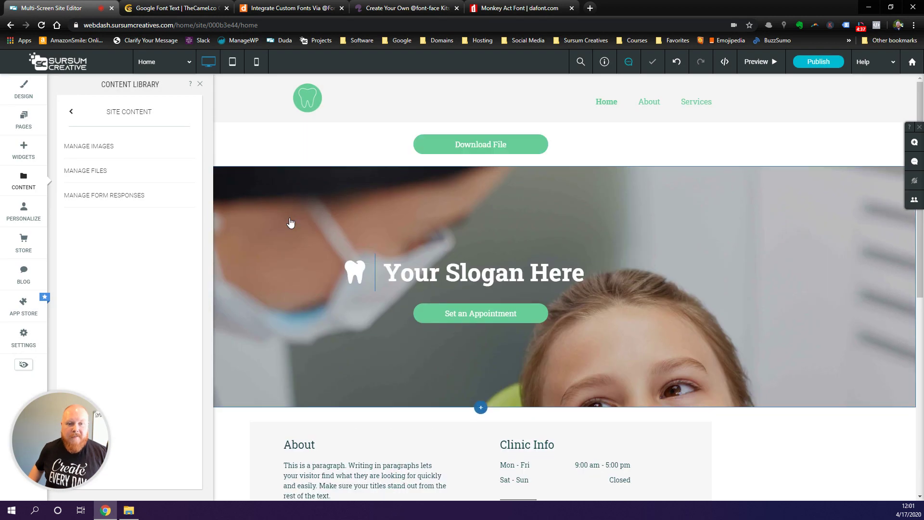
left_click(497, 146)
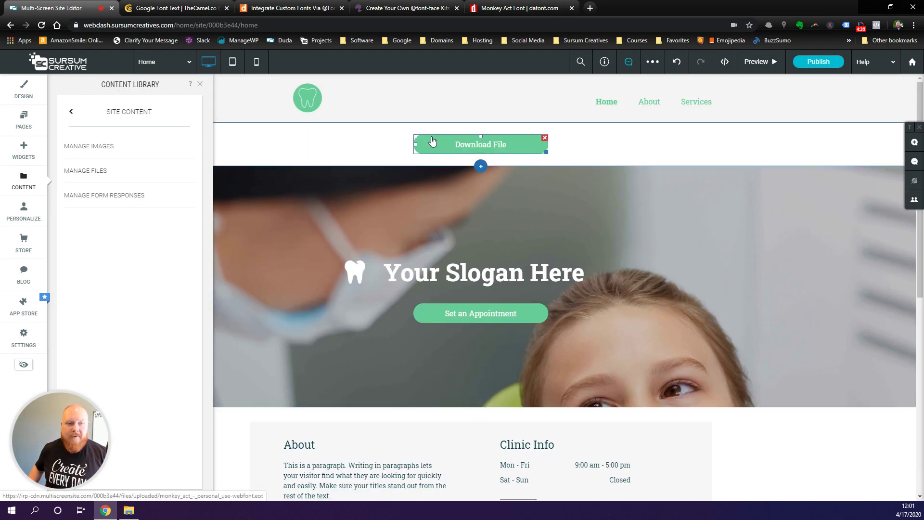
left_click(93, 172)
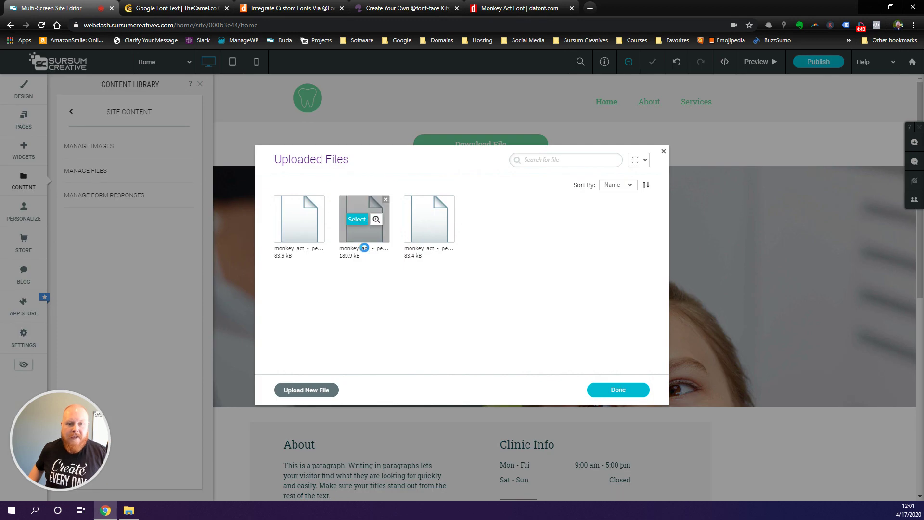
left_click(365, 247)
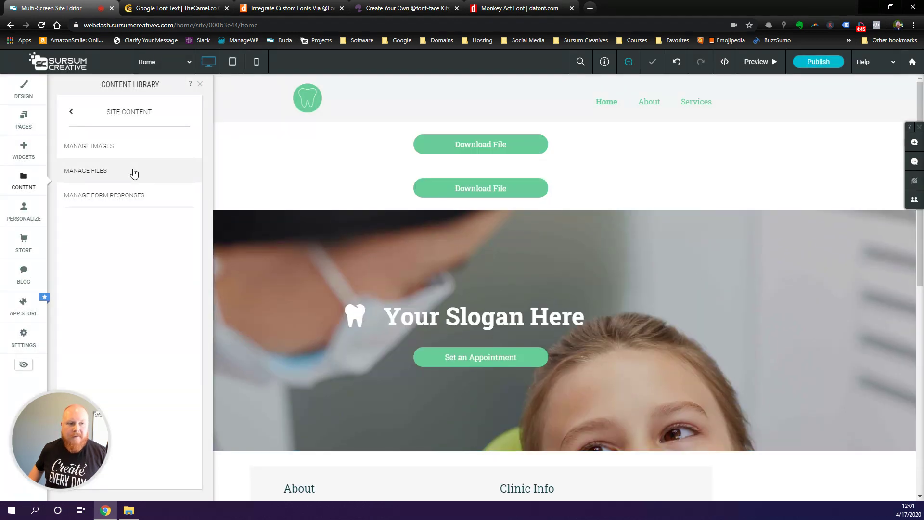
left_click(135, 174)
mouse_move(426, 224)
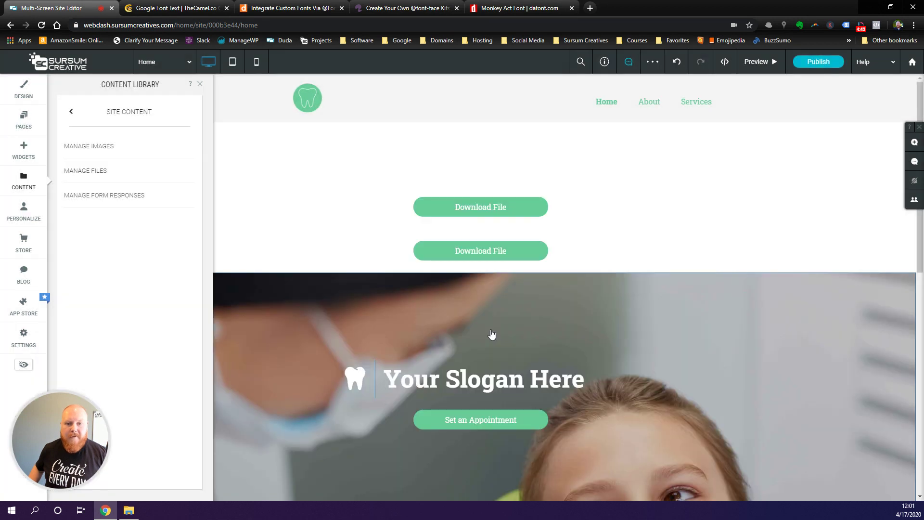
left_click(476, 144)
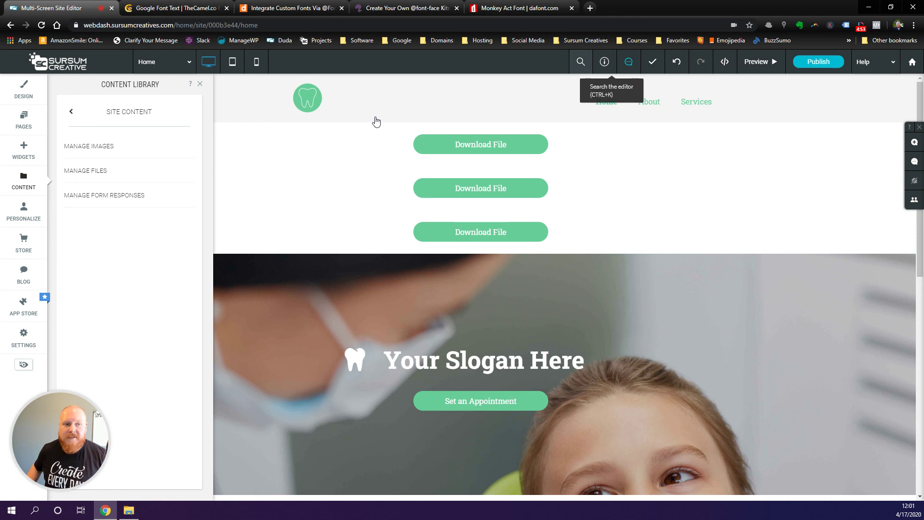
left_click(331, 98)
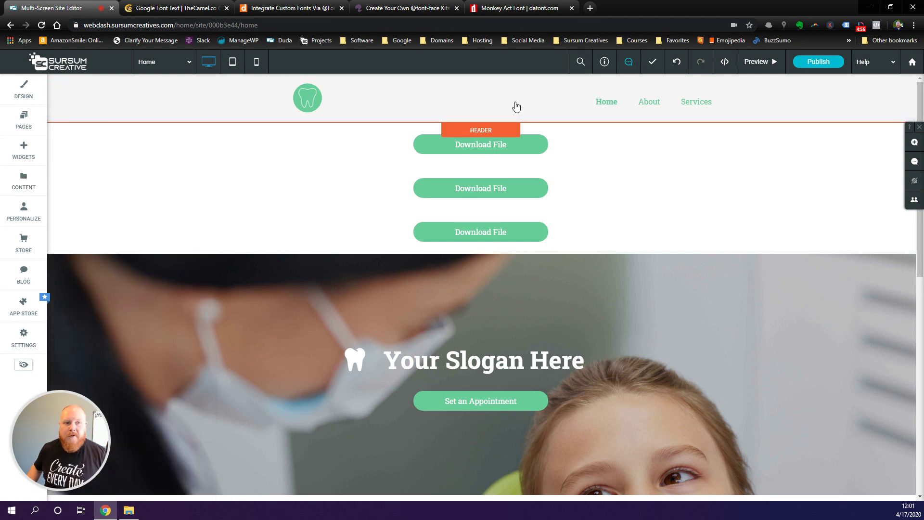
Step: Copy the site's preview link from Info & Tools, view it in a new tab, then return to the editor
left_click(604, 62)
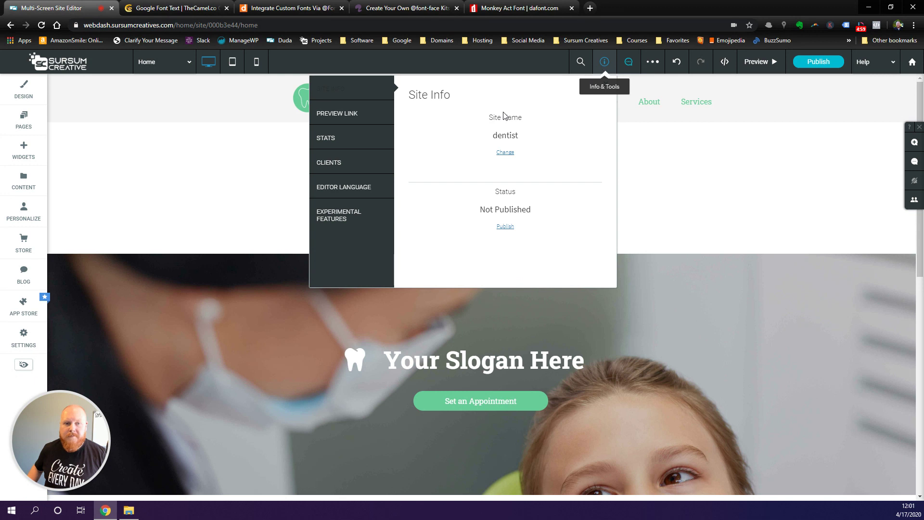
left_click(354, 115)
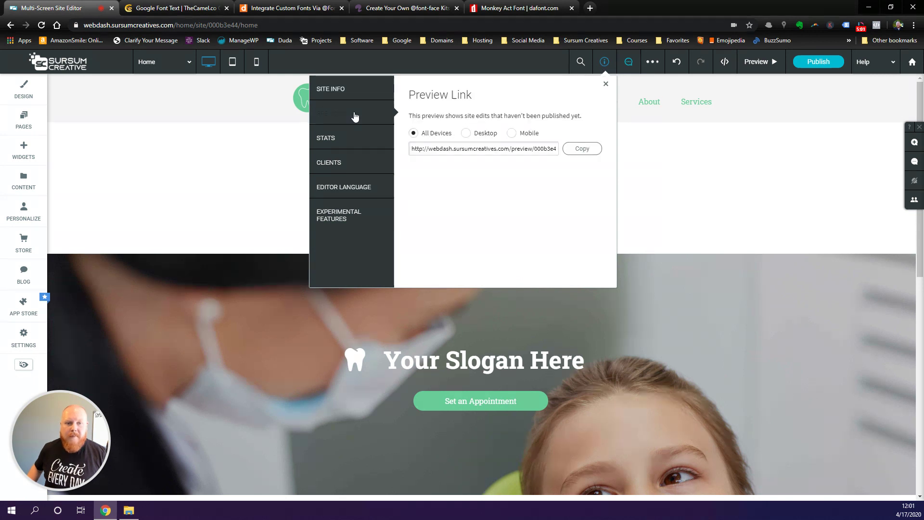
left_click(583, 148)
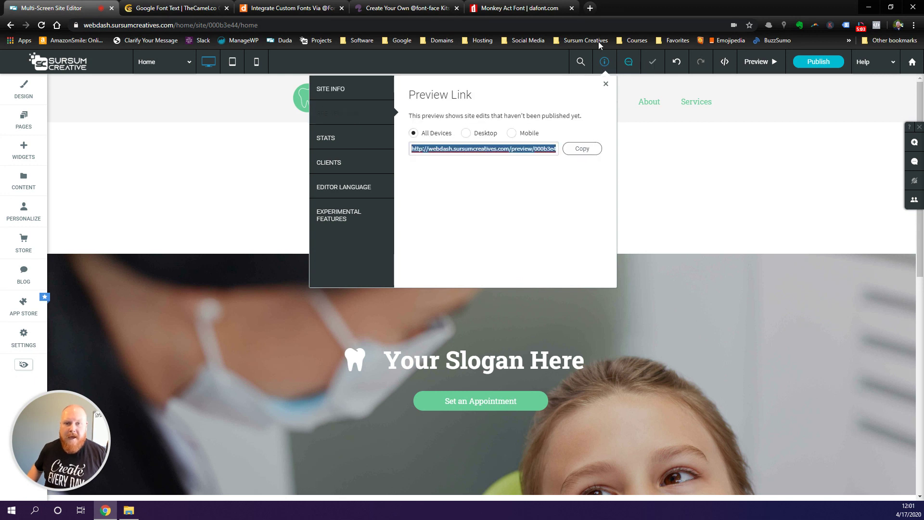
left_click(605, 86)
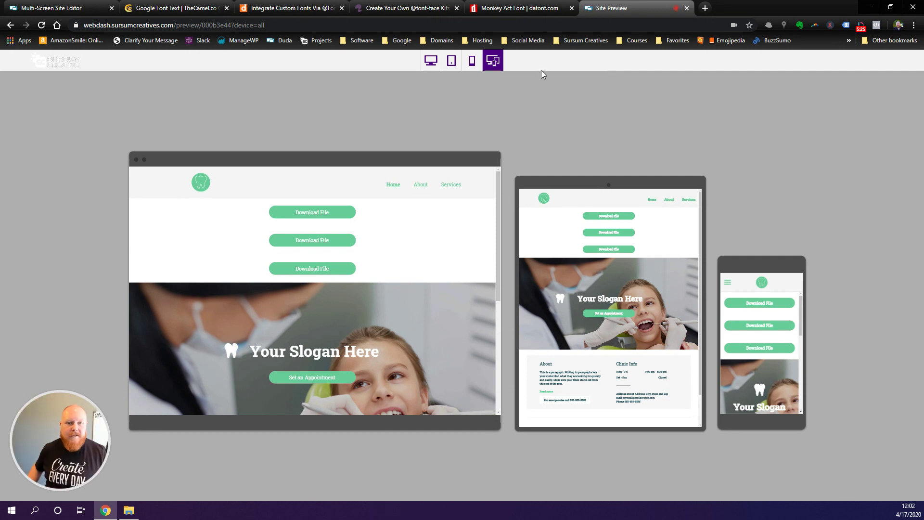
left_click(70, 16)
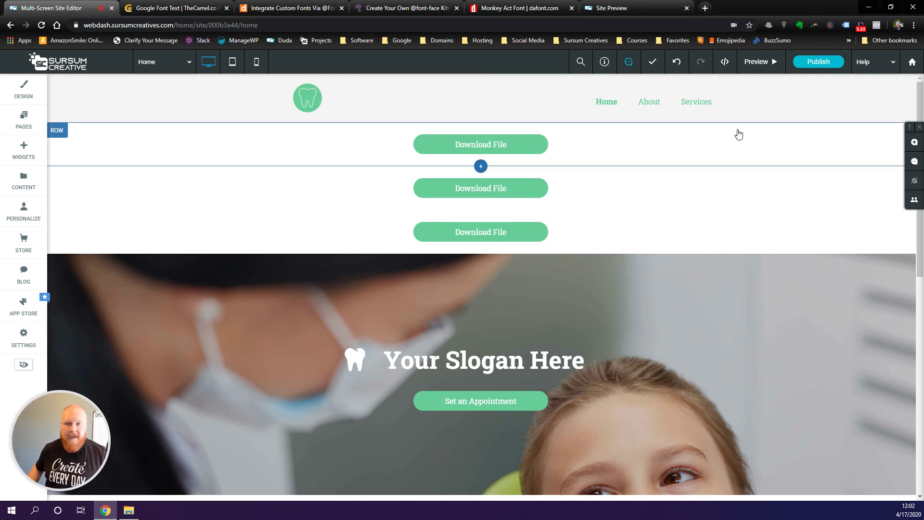
Step: Enter Developer Mode, then bring up the Integrate Custom Fonts help article
left_click(725, 63)
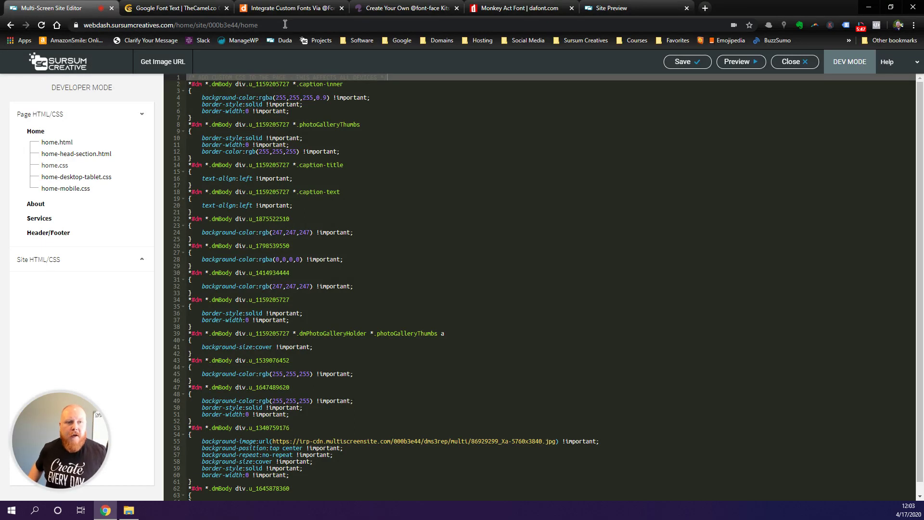
left_click(284, 12)
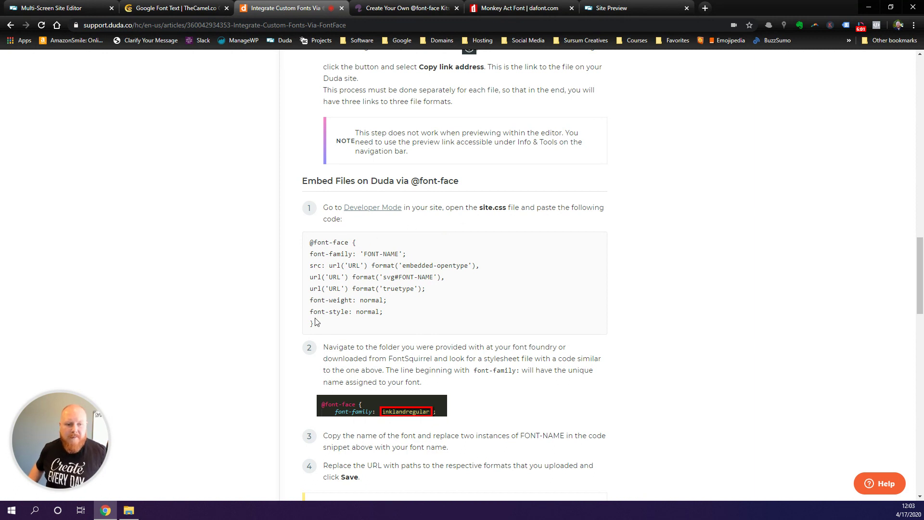
left_click_drag(316, 323, 309, 247)
key("ctrl+c")
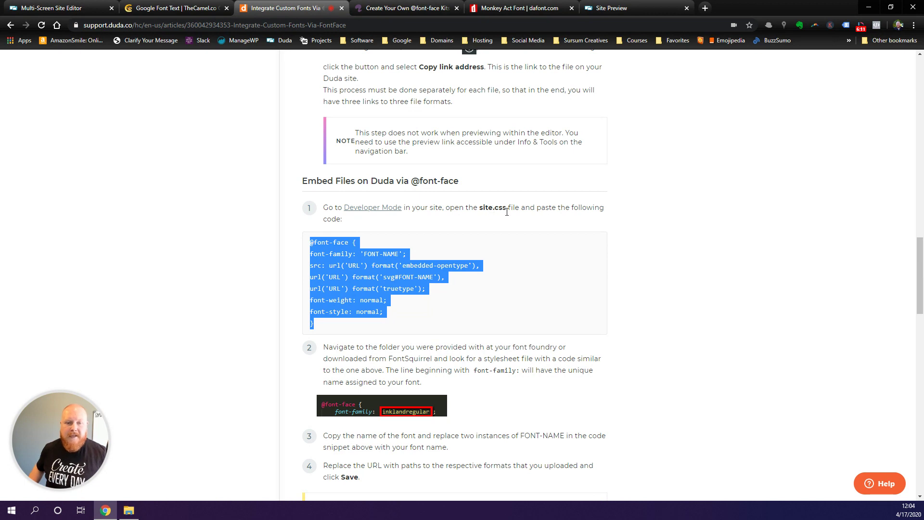
left_click(89, 7)
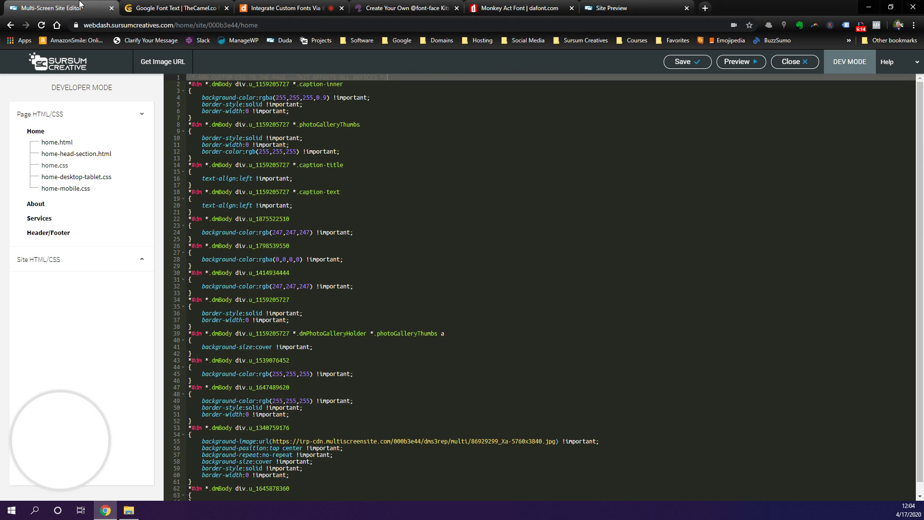
left_click(46, 264)
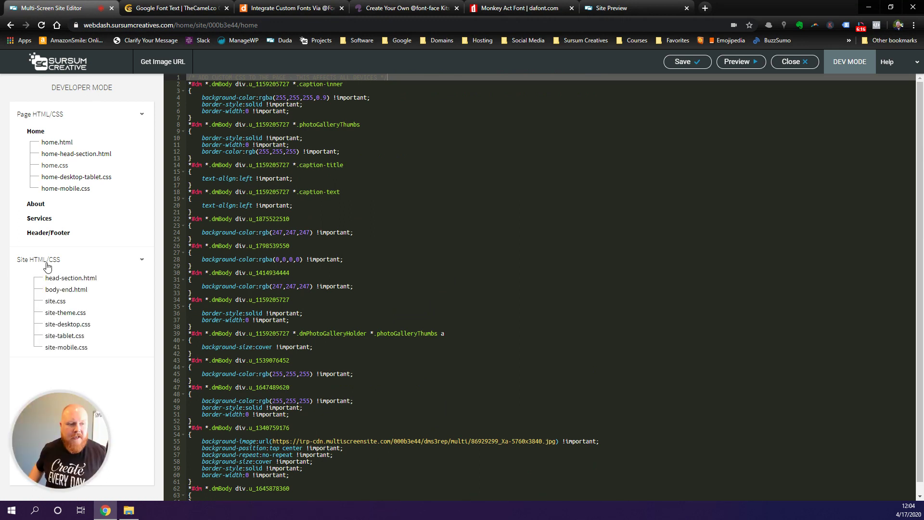
Step: Open site.css in the Developer Mode code editor
left_click(58, 302)
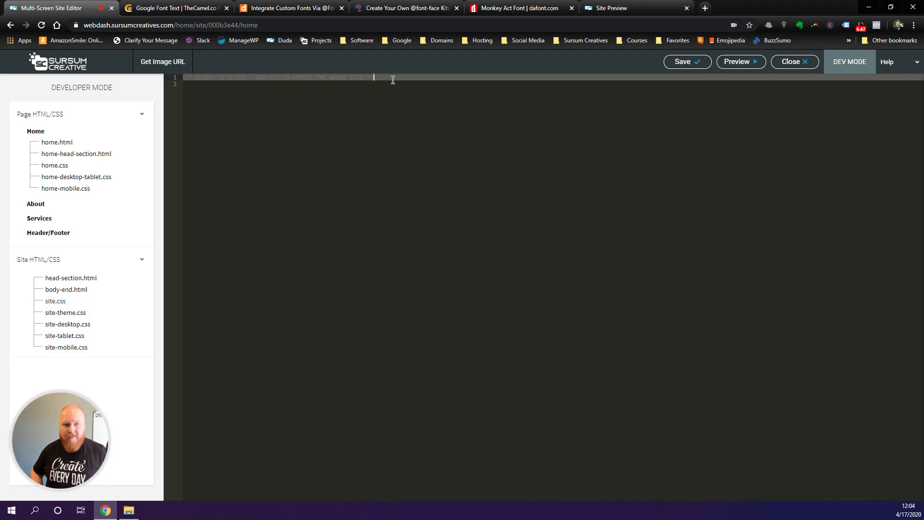
key("Return")
key("ctrl+v")
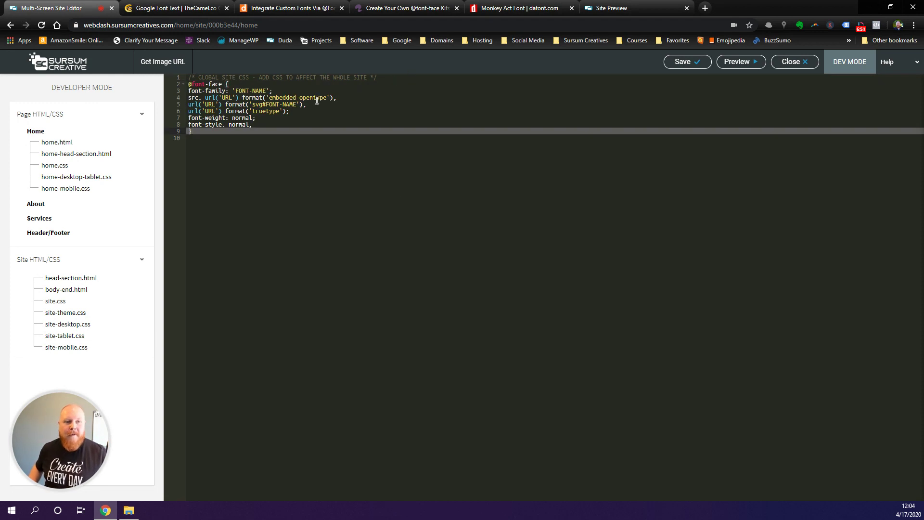
left_click(252, 85)
left_click(250, 92)
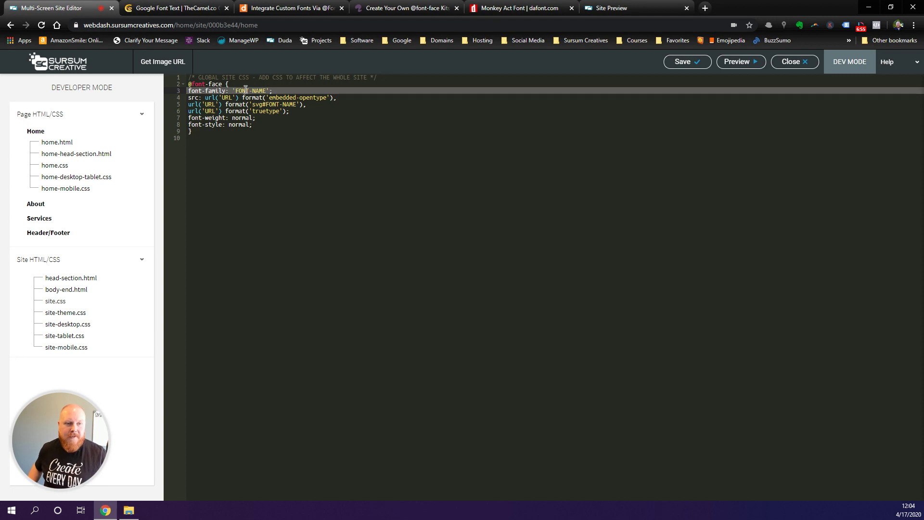
left_click(266, 104)
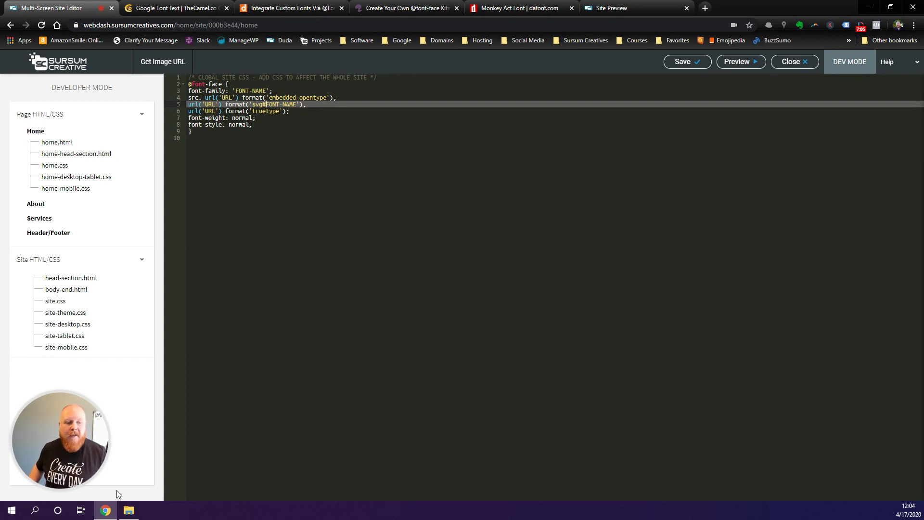
left_click(128, 511)
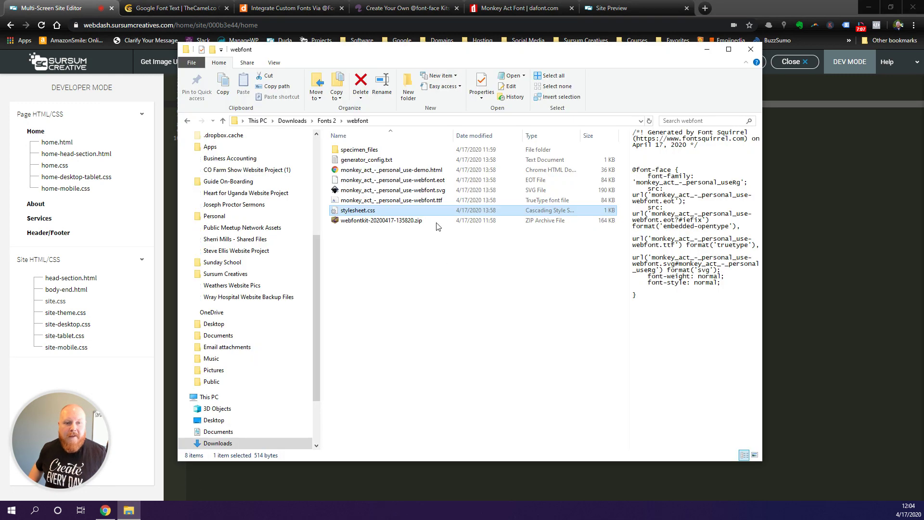
Step: Take the font family name monkey_act_-_personal_useRg from stylesheet.css in Notepad and return to site.css
double_click(368, 215)
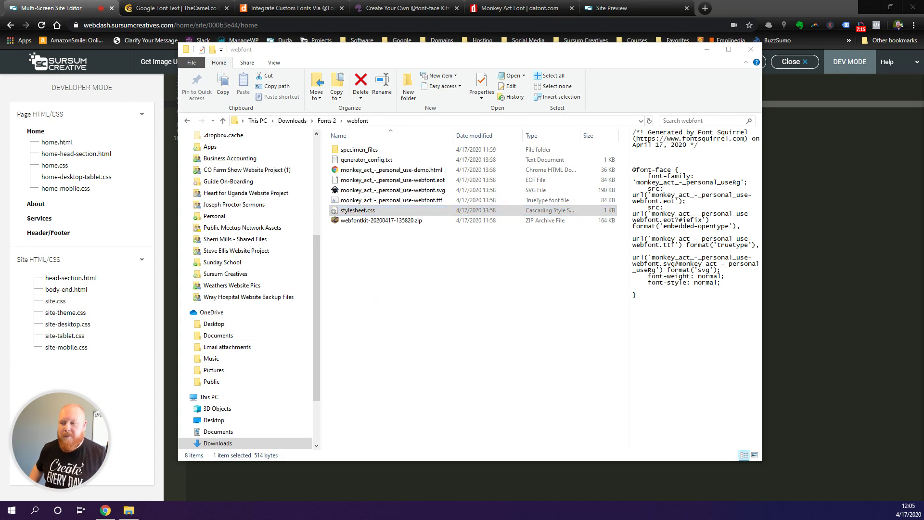
left_click_drag(685, 153, 432, 113)
left_click(403, 174)
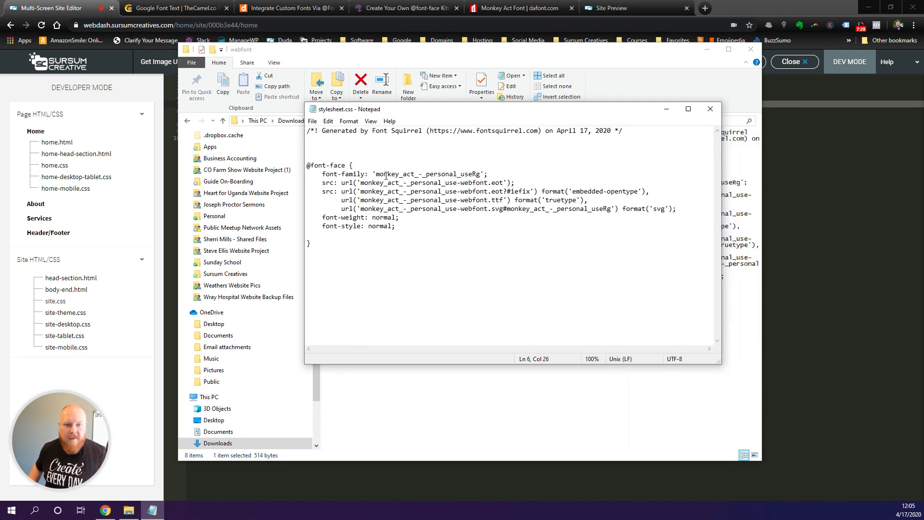
left_click_drag(375, 173, 479, 174)
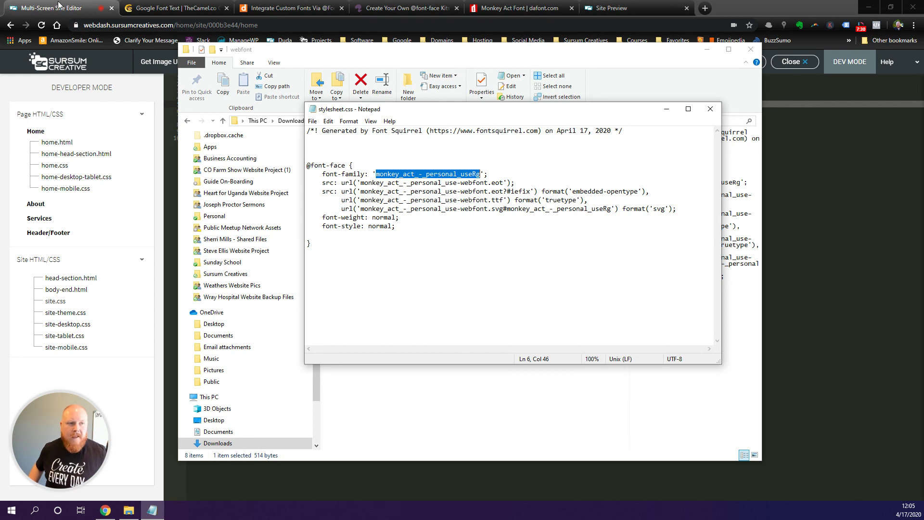
key("alt+Tab")
left_click(237, 93)
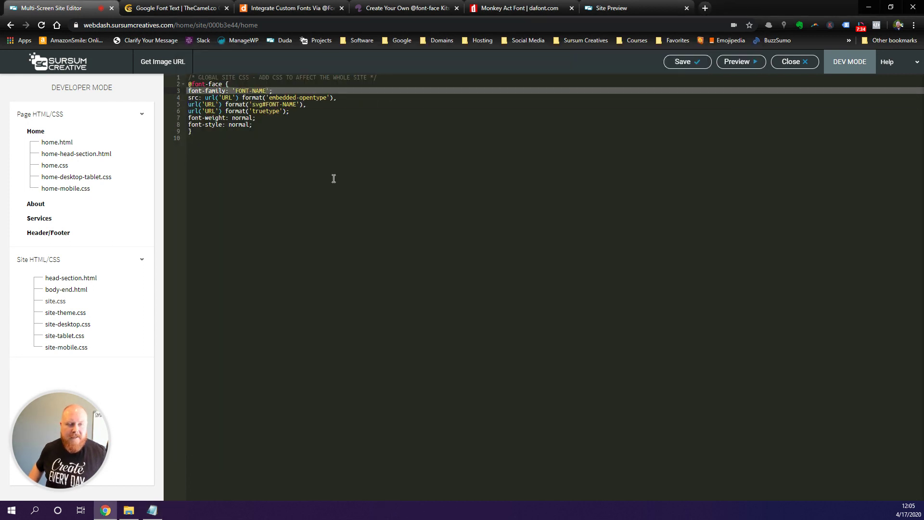
Step: Replace both FONT-NAME placeholders with monkey_act_-_personal_useRg
type("monkey_act_-_personal_useRg")
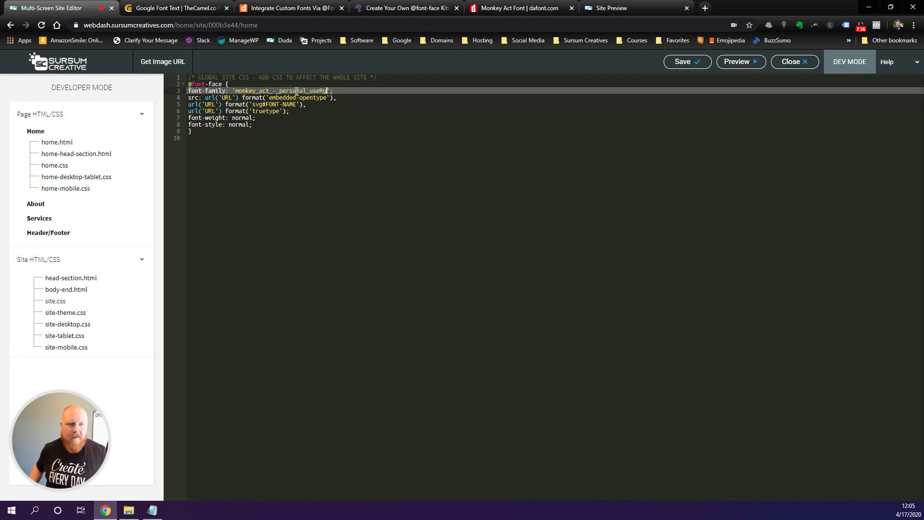
left_click_drag(268, 103, 297, 104)
type("monkey_act_-_personal_useRg")
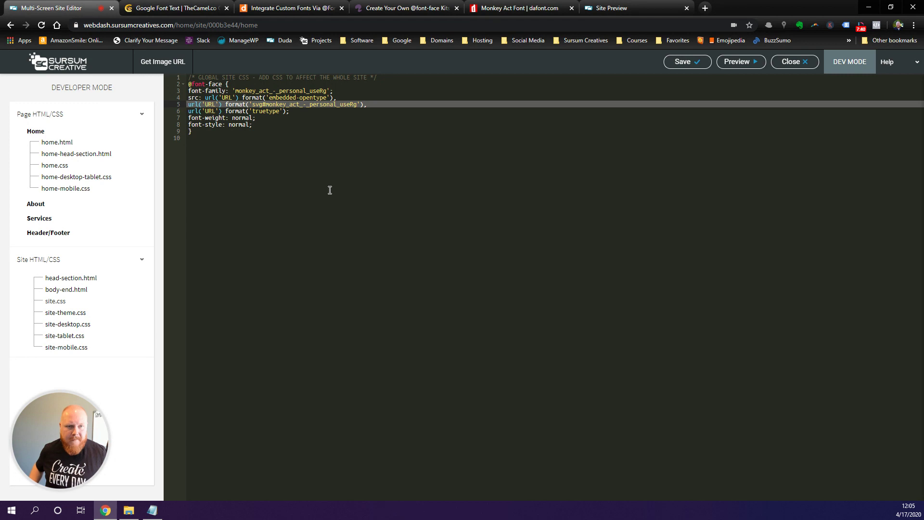
left_click(330, 190)
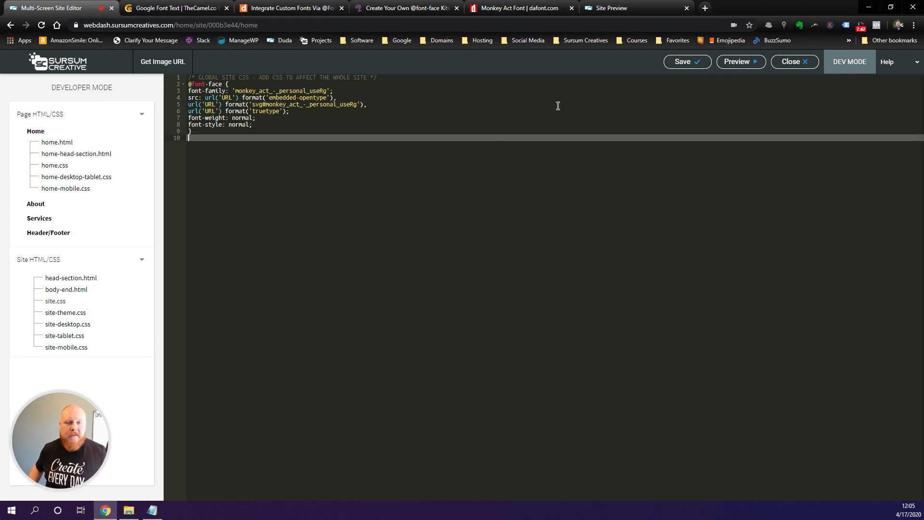
left_click(338, 104)
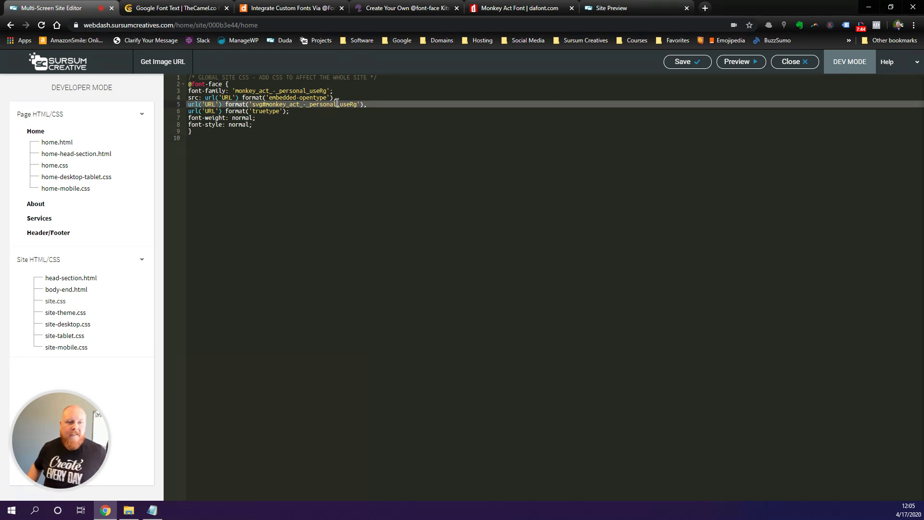
left_click(223, 98)
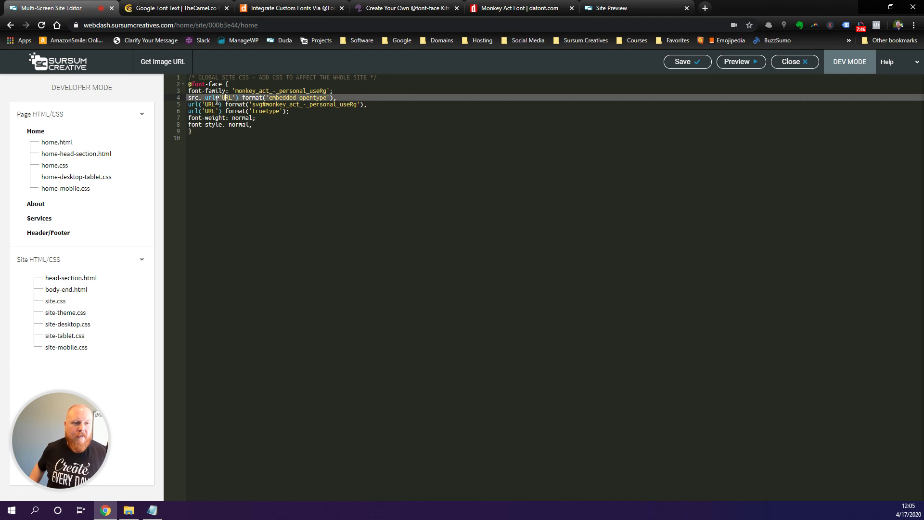
left_click(210, 104)
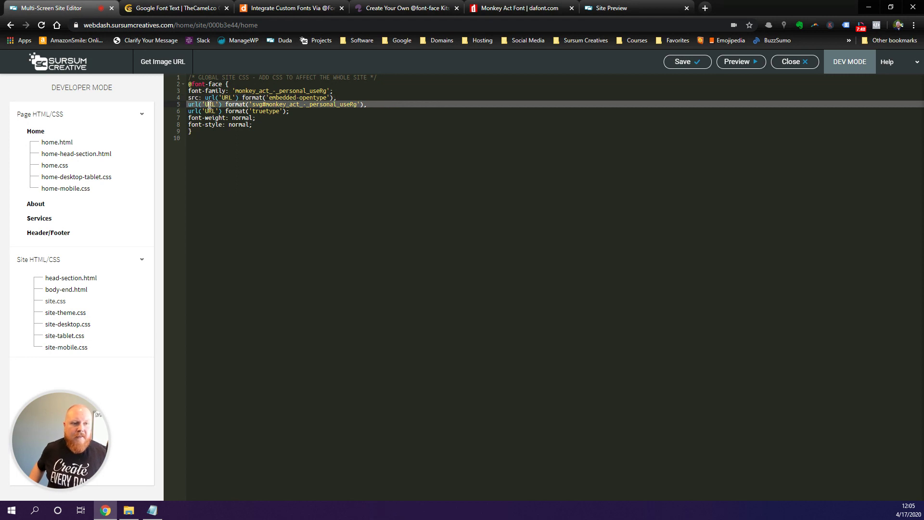
left_click(210, 111)
left_click(211, 104)
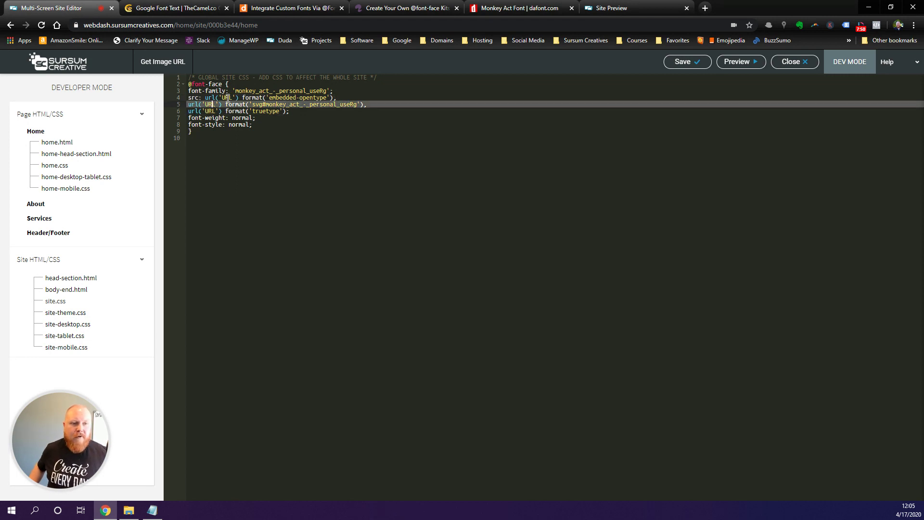
left_click(227, 98)
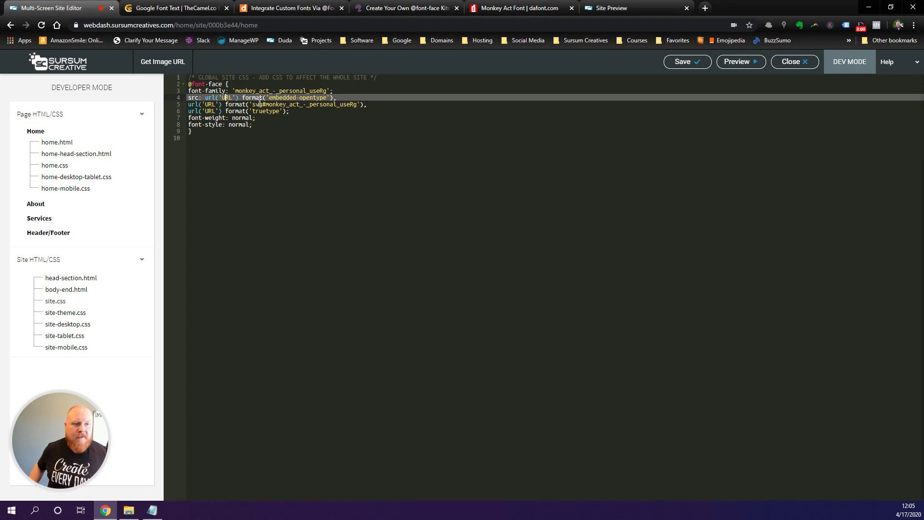
left_click_drag(263, 103, 266, 111)
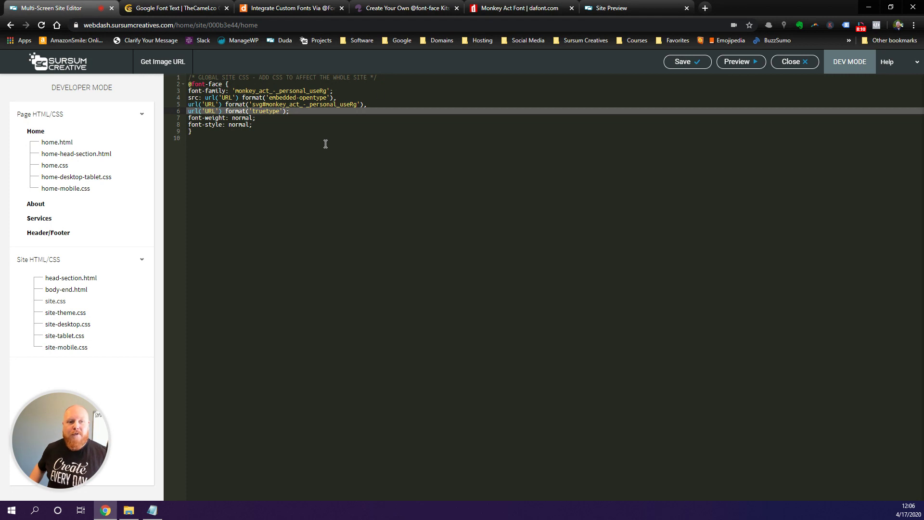
Step: Copy the uploaded .ttf font link from Site Preview into the truetype URL line
left_click(596, 11)
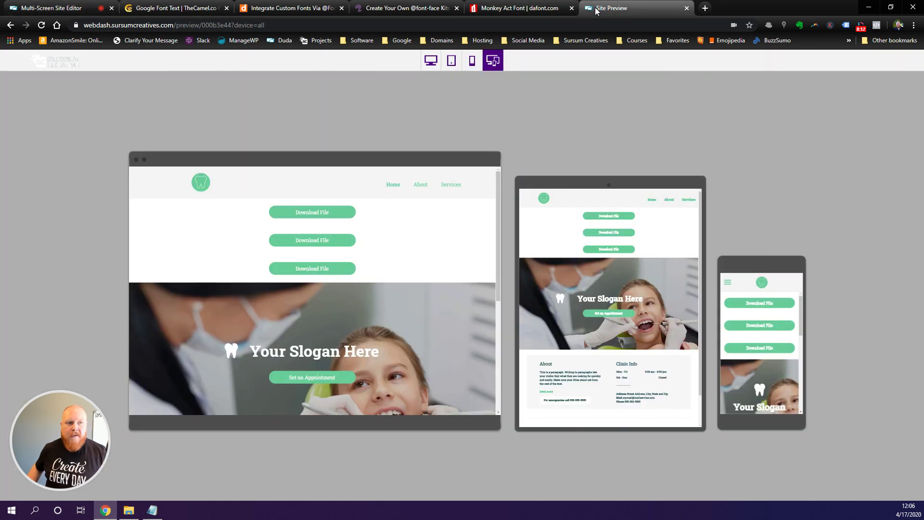
left_click(439, 65)
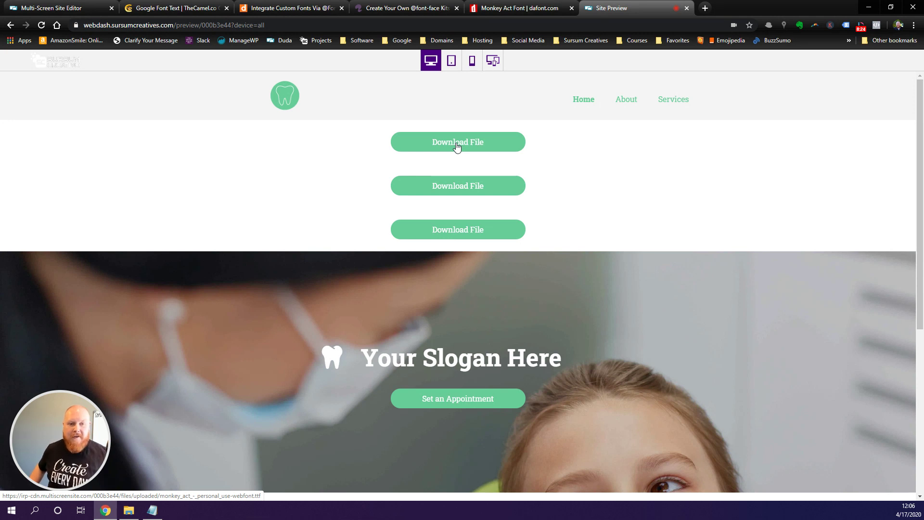
right_click(457, 146)
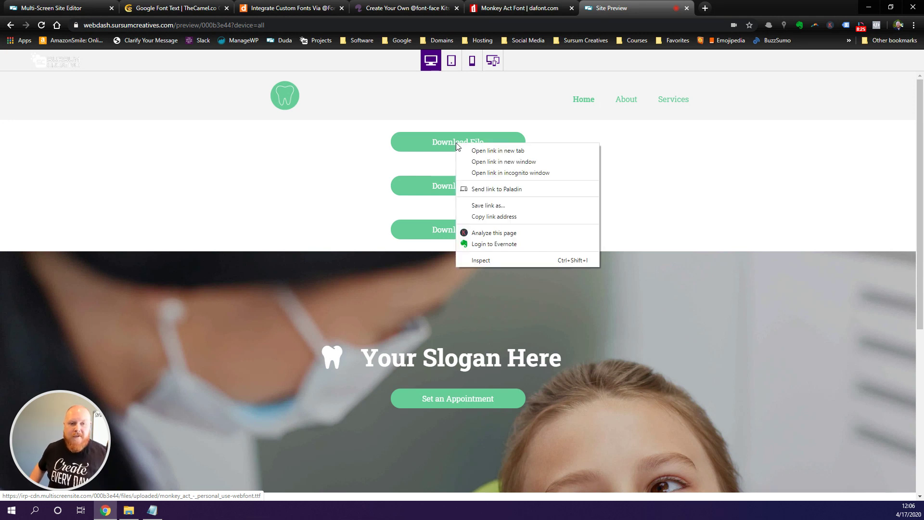
left_click(490, 216)
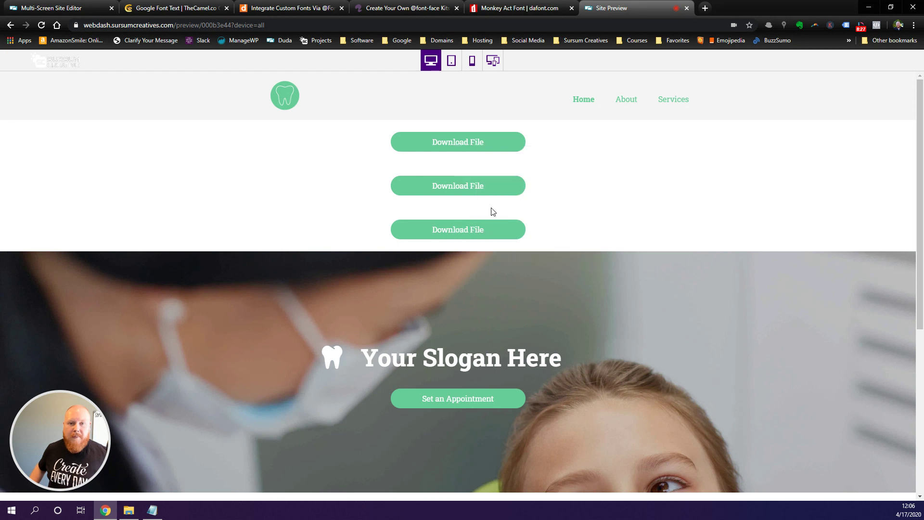
left_click(30, 5)
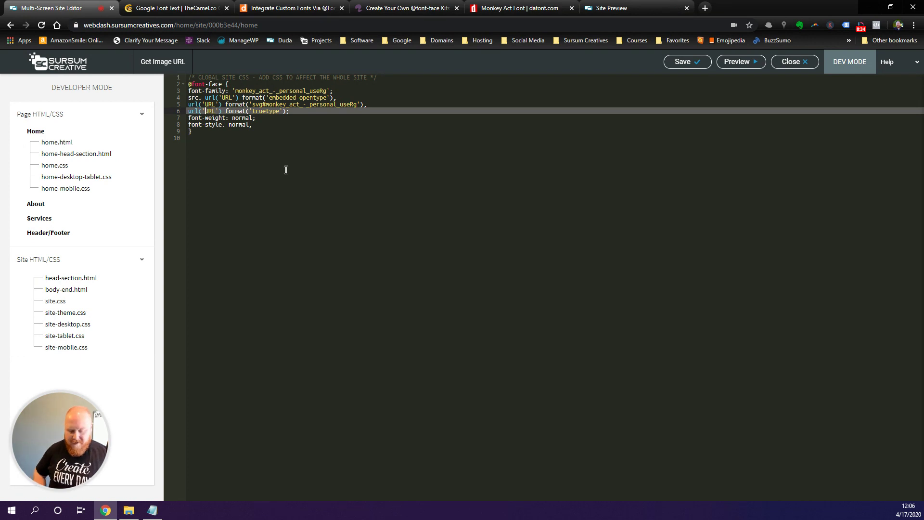
key("ctrl+v")
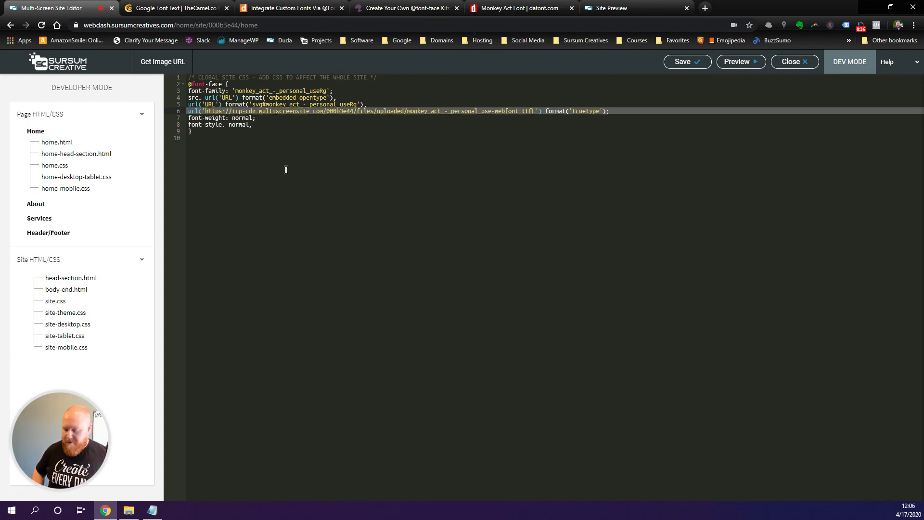
key("Delete")
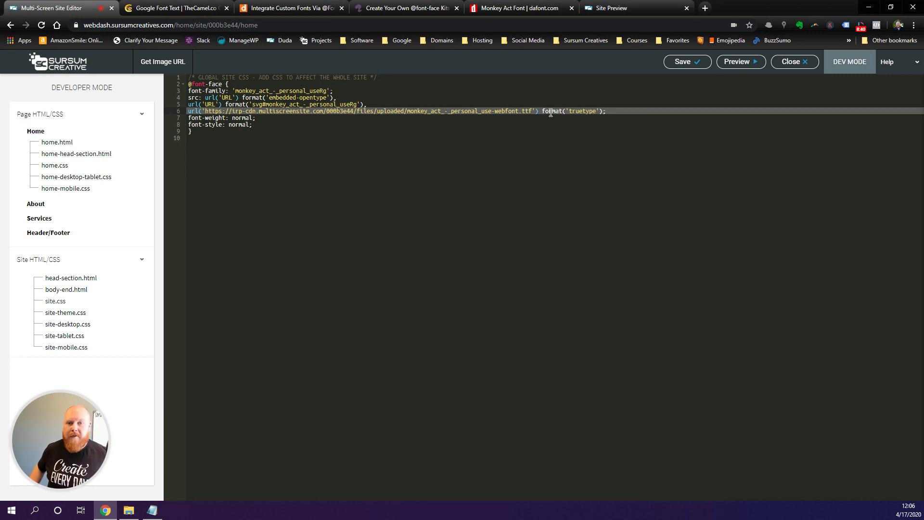
Step: Replace line 5's URL placeholder with the uploaded .svg font link
left_click(610, 10)
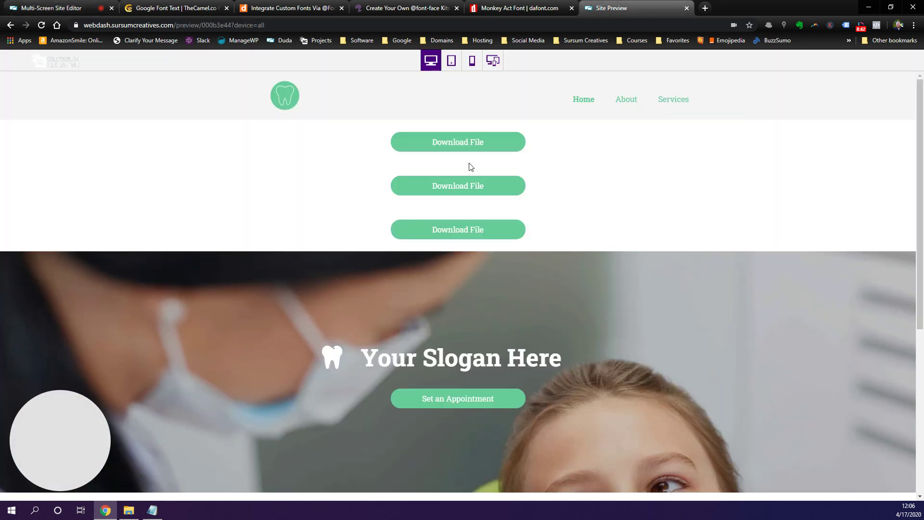
right_click(467, 189)
left_click(504, 262)
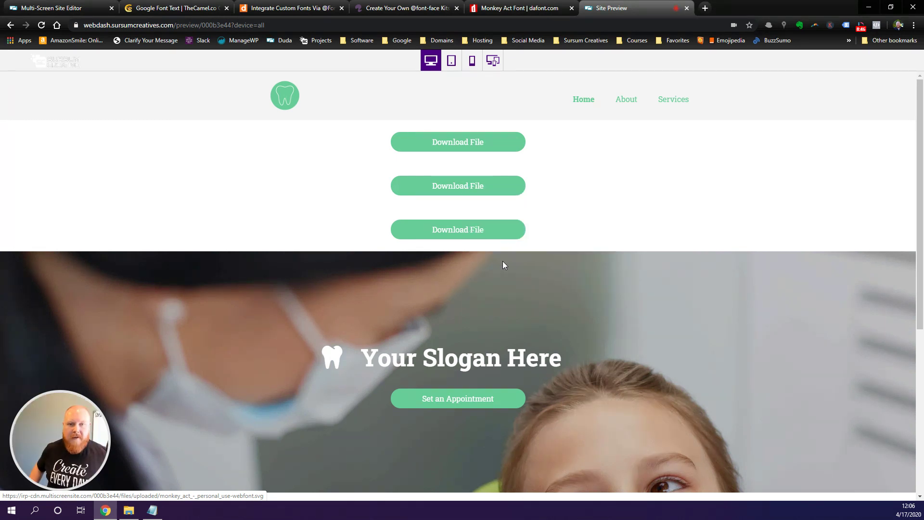
left_click(53, 8)
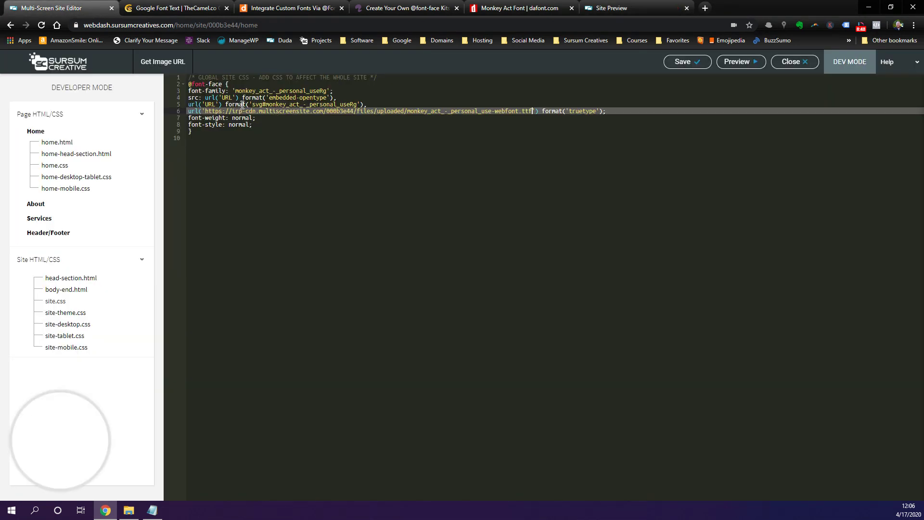
left_click(214, 105)
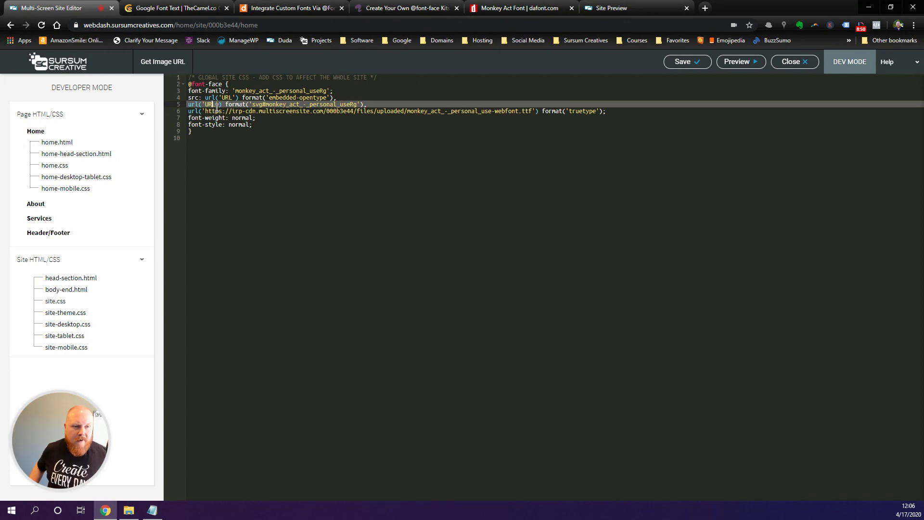
left_click_drag(216, 105, 206, 105)
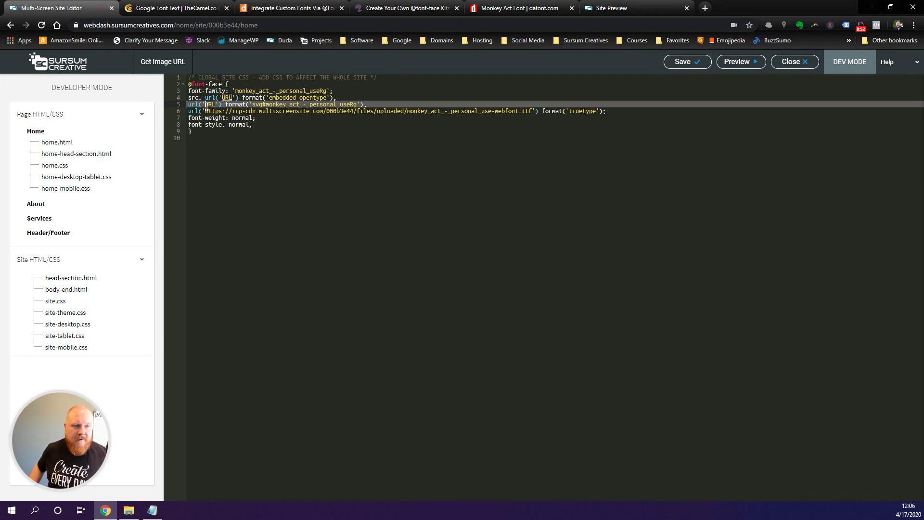
key("ctrl+v")
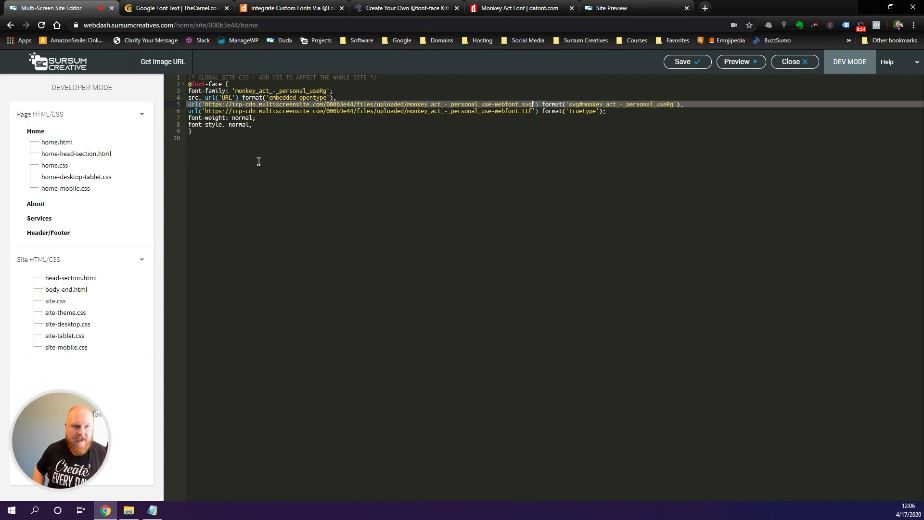
Step: Replace line 4's URL placeholder with the uploaded .eot font link
left_click(601, 9)
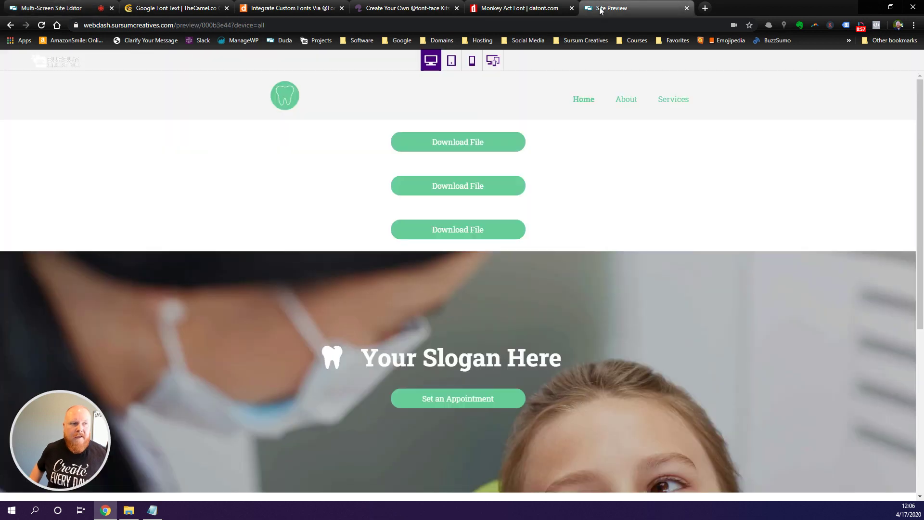
right_click(462, 234)
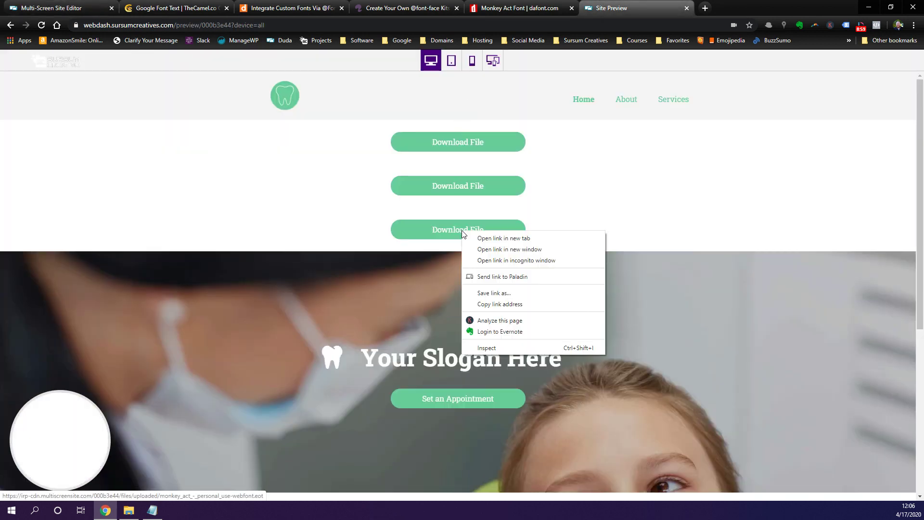
left_click(487, 307)
left_click(54, 6)
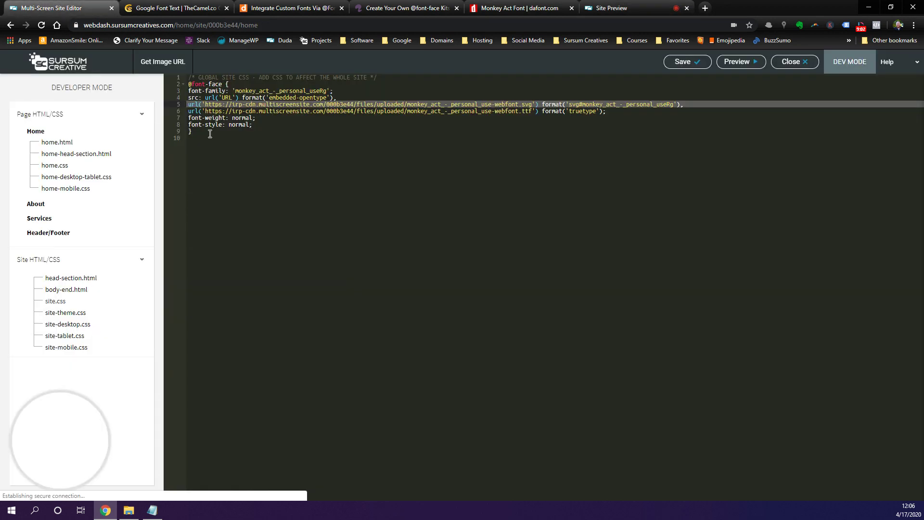
left_click(232, 98)
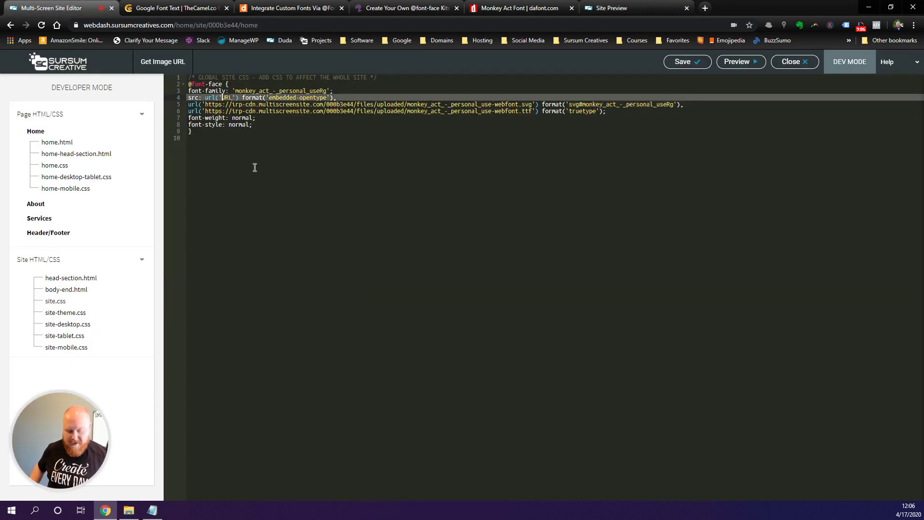
key("ctrl+v")
left_click(698, 150)
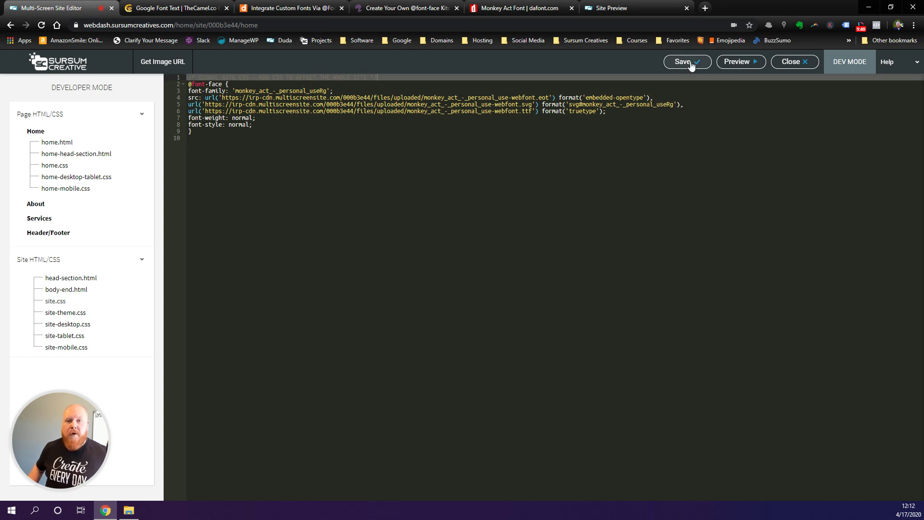
Step: Save the updated site.css in the Developer Mode CSS editor
left_click(786, 68)
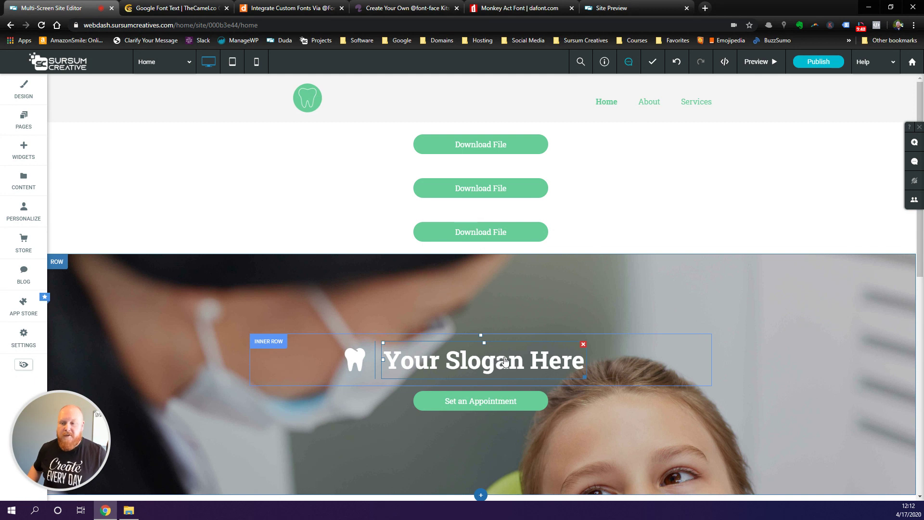
Step: Add font-family: 'monkey_act_-_personal_useRg' !important; to the slogan heading's CSS and apply it
right_click(477, 364)
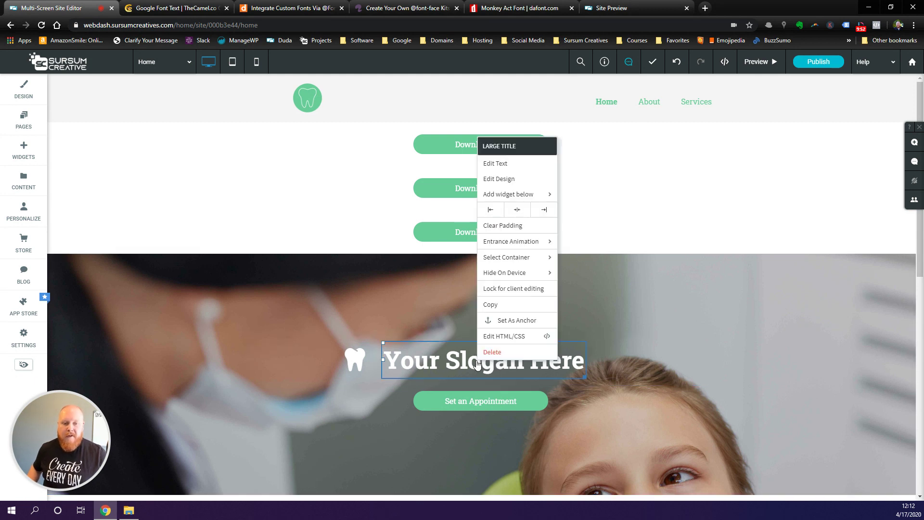
left_click(495, 342)
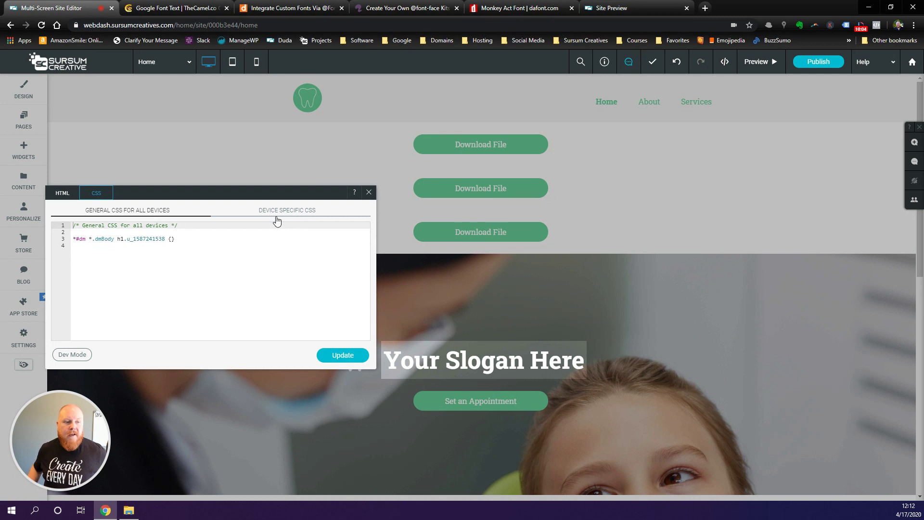
left_click(172, 239)
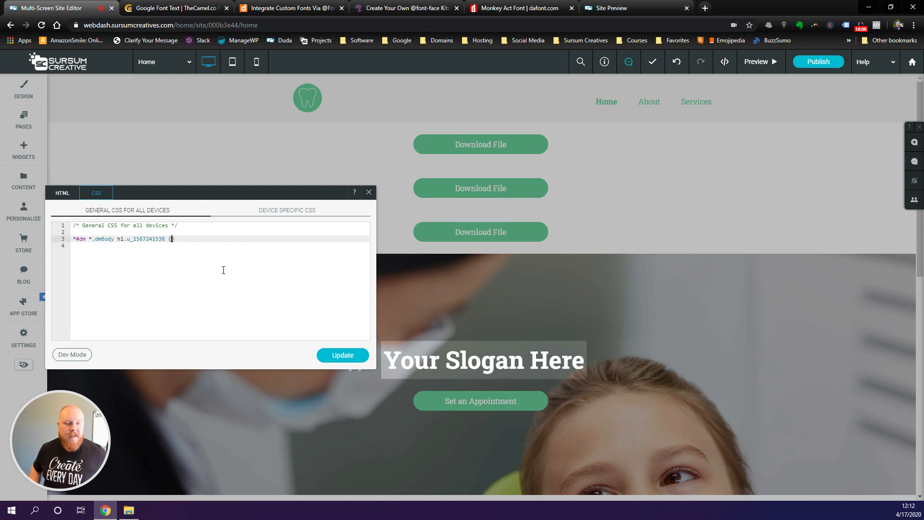
key("ctrl+v")
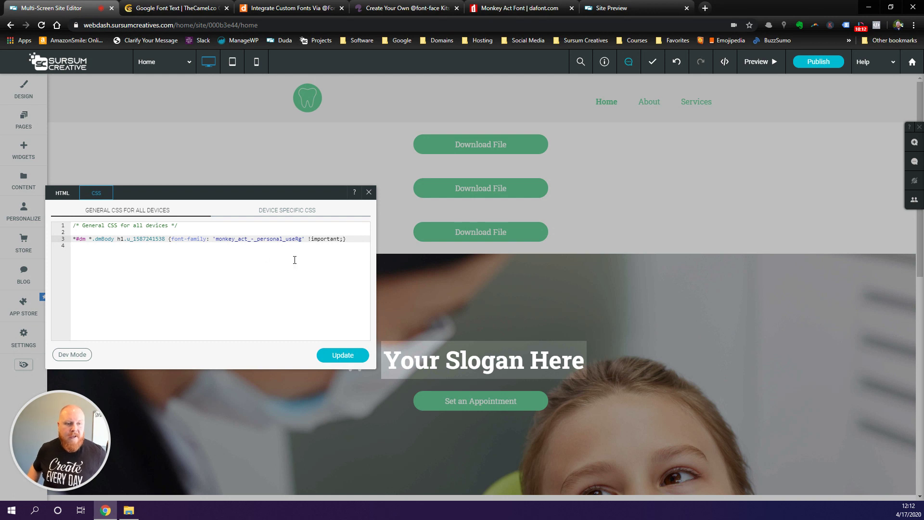
left_click(270, 240)
left_click_drag(303, 239, 220, 239)
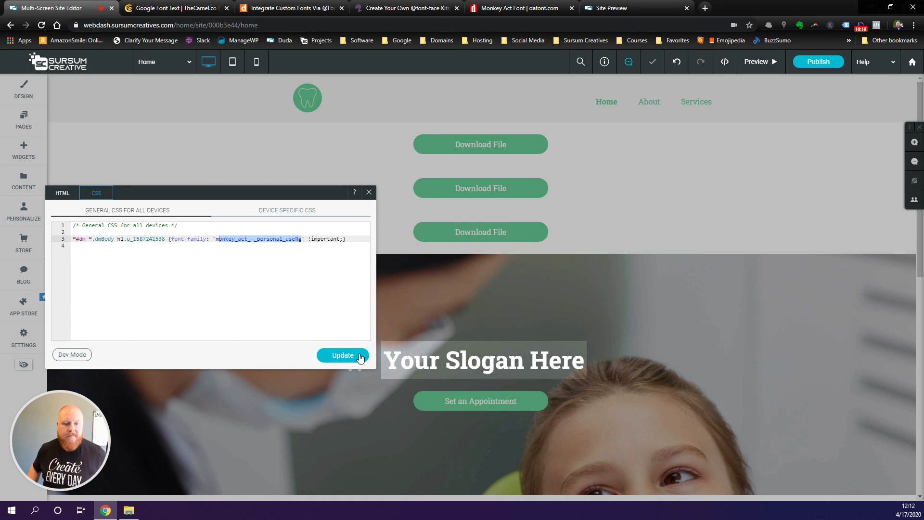
left_click(360, 357)
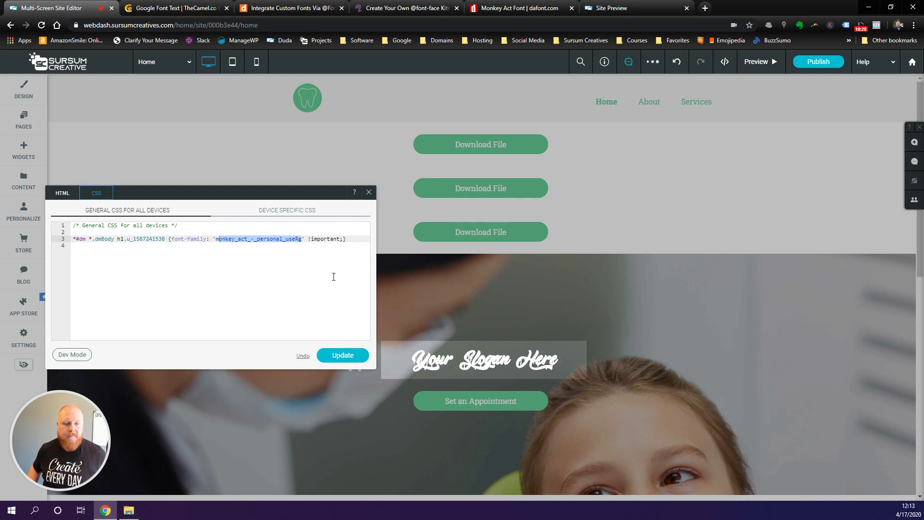
left_click(369, 195)
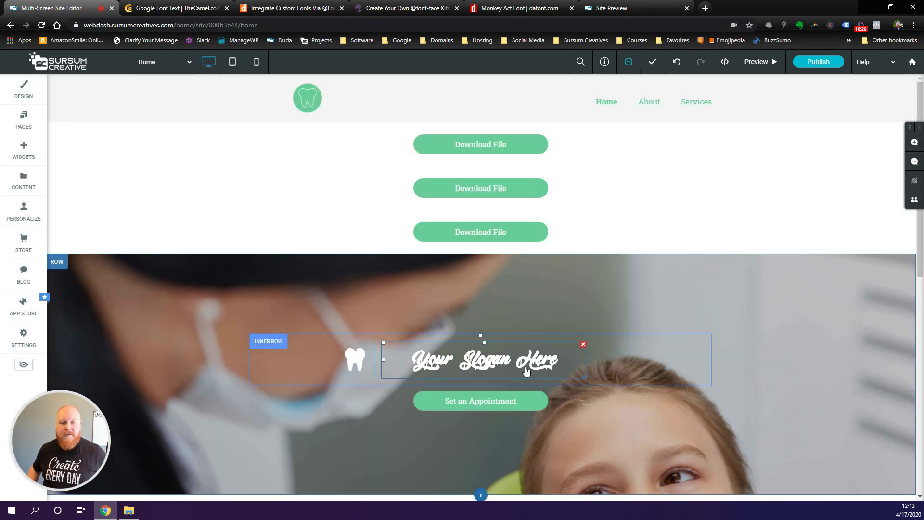
Step: Add the monkey_act font-family declaration to the Set an Appointment button's CSS and apply it
scroll(771, 269, "down", 1)
scroll(771, 269, "down", 4)
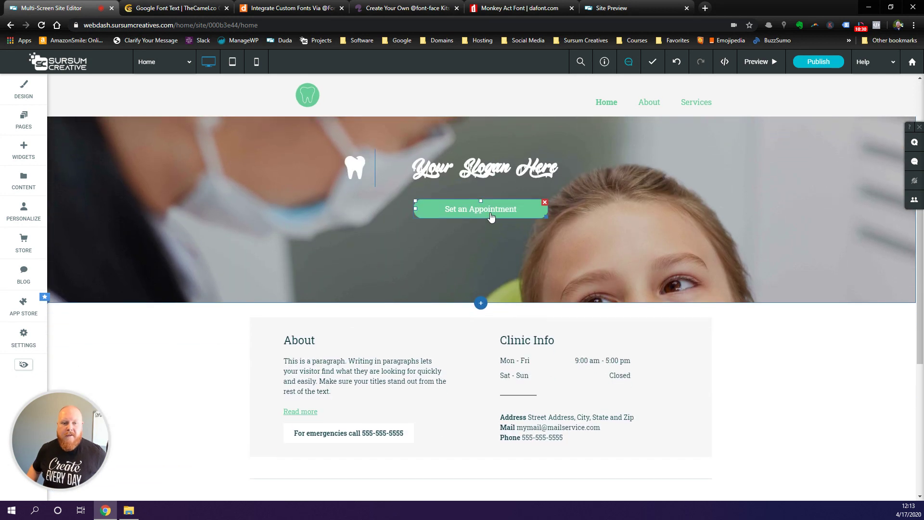
right_click(489, 209)
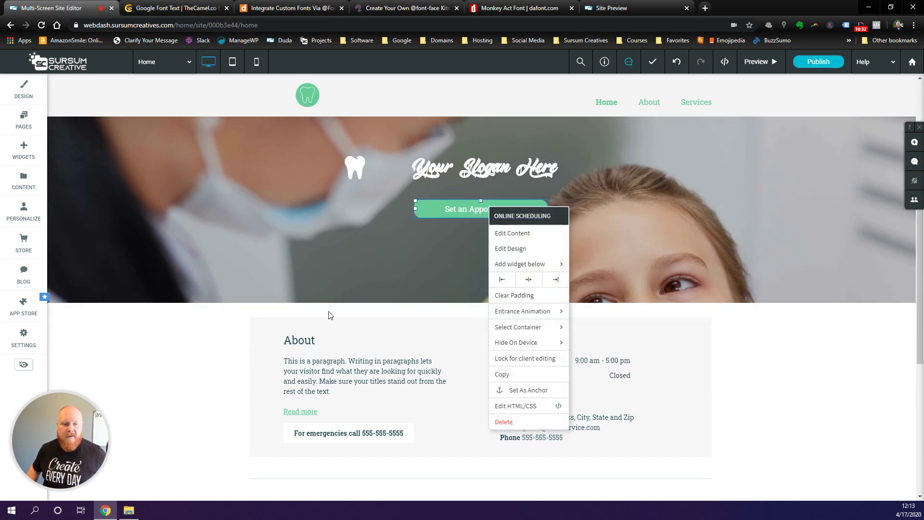
left_click(520, 406)
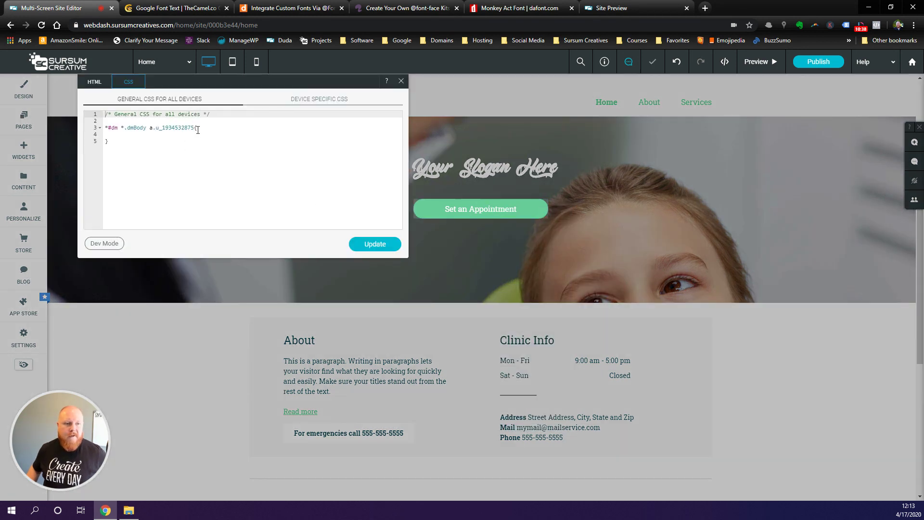
left_click(226, 130)
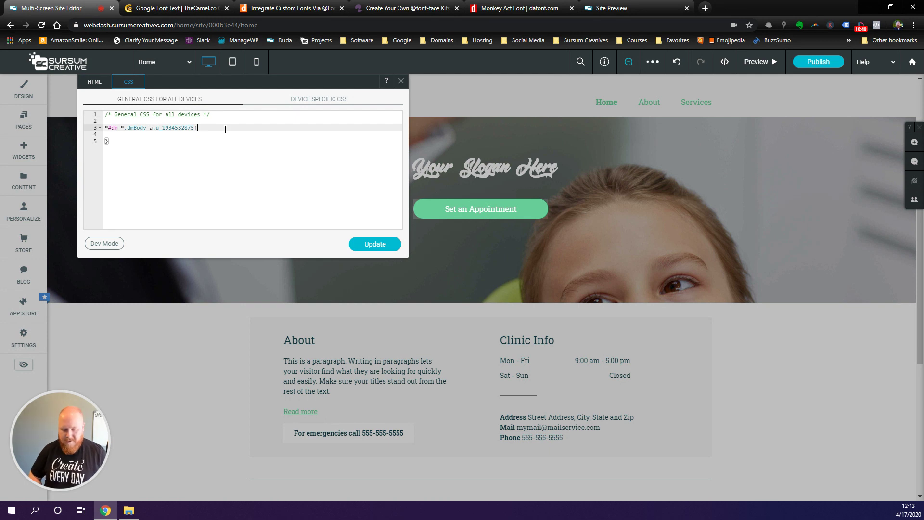
key("ctrl+v")
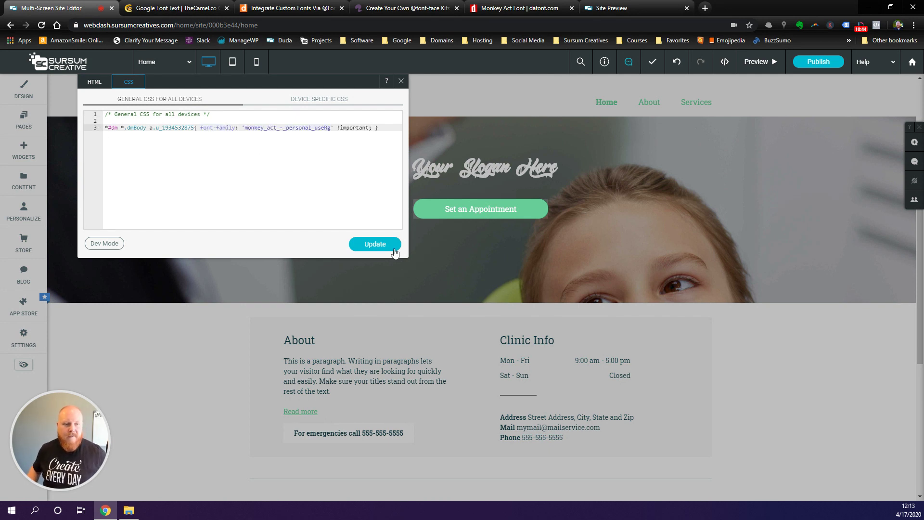
left_click(375, 251)
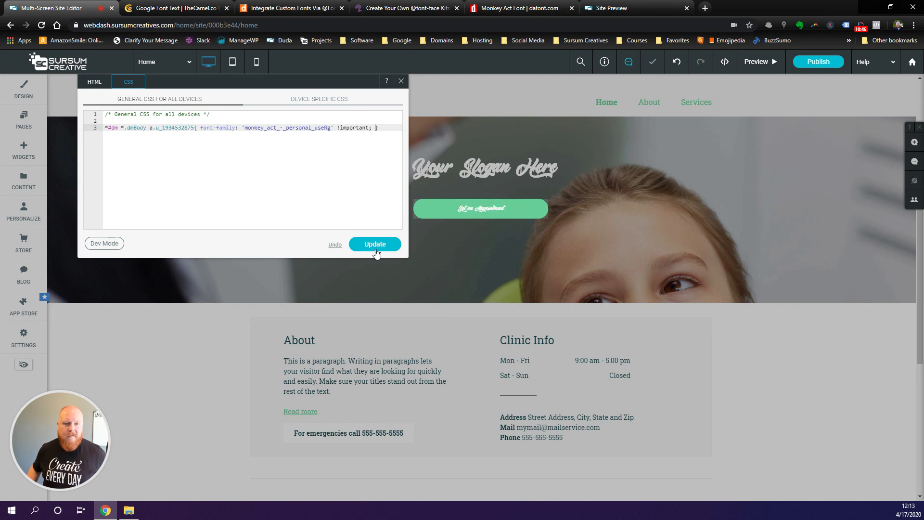